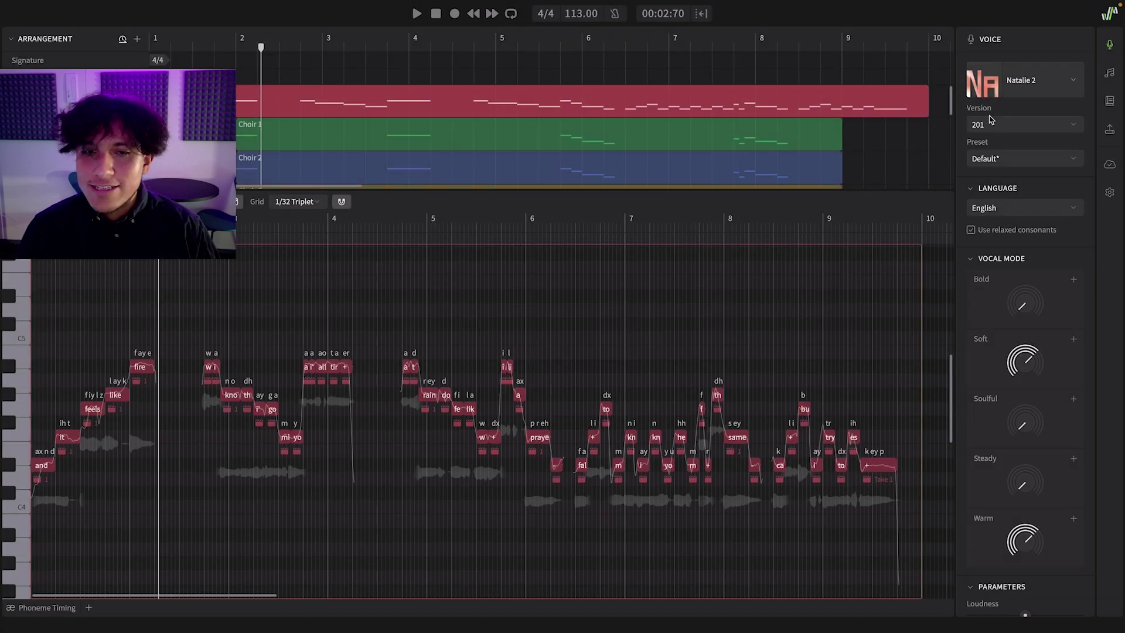
# - Check the Choir 1 and Choir 2 parts, then disable relaxed consonants on the lead vocal
pyautogui.click(822, 138)
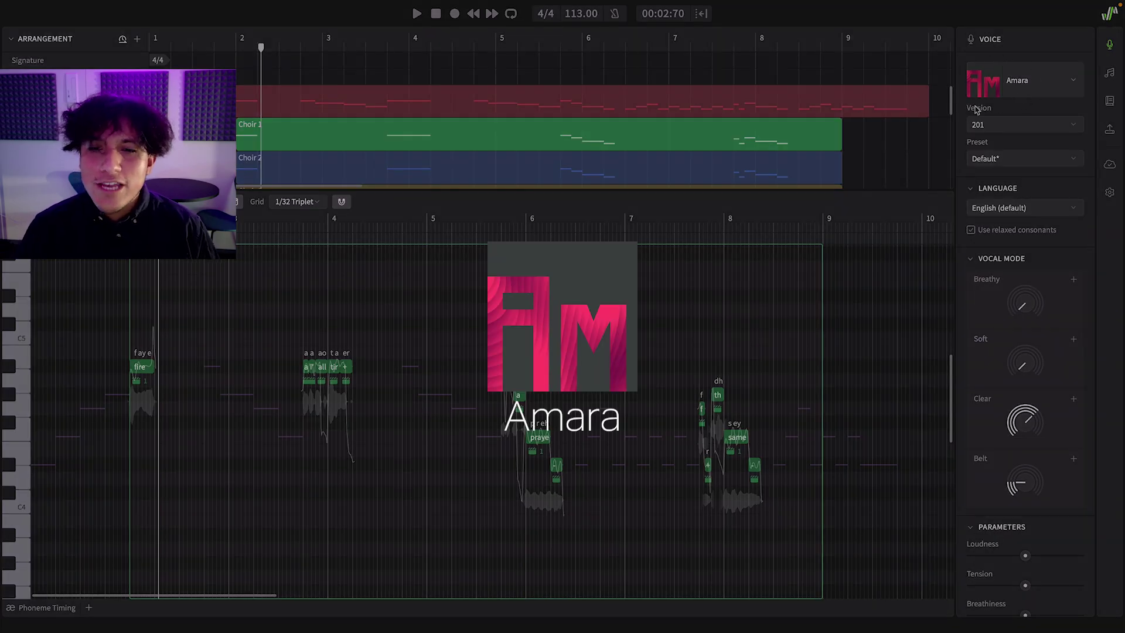
pyautogui.click(825, 169)
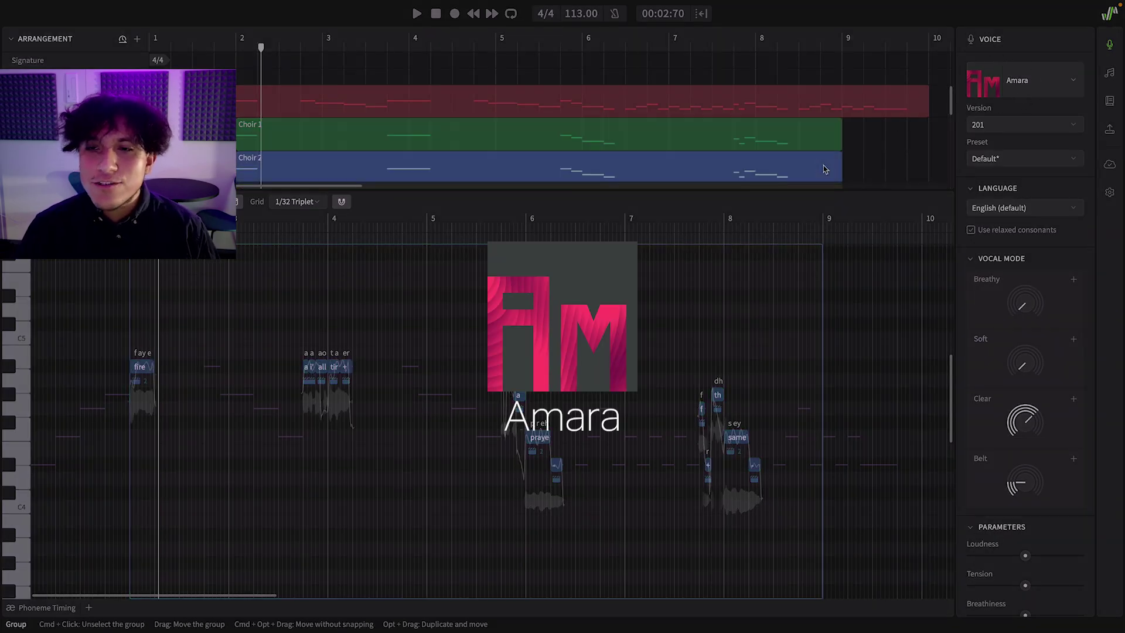
pyautogui.click(825, 107)
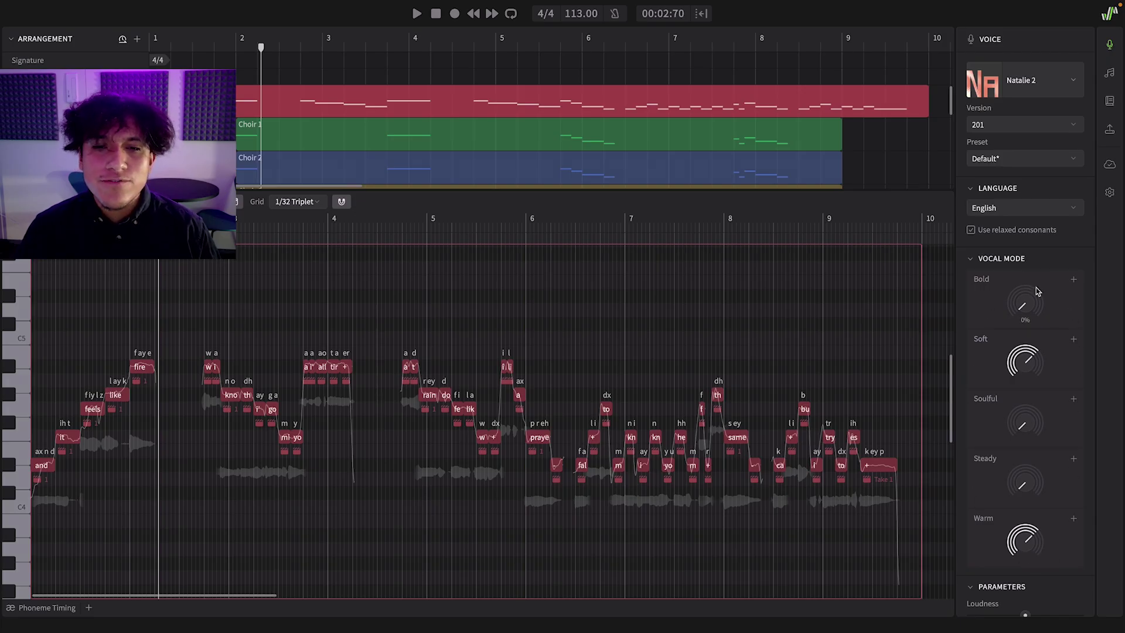
pyautogui.click(830, 137)
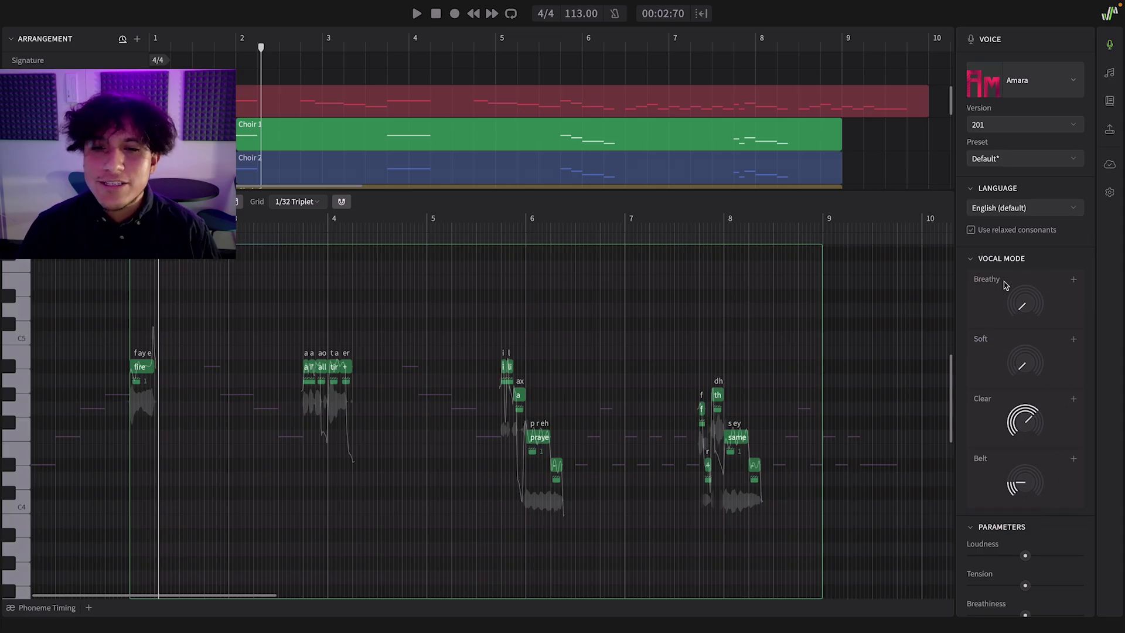
pyautogui.click(667, 107)
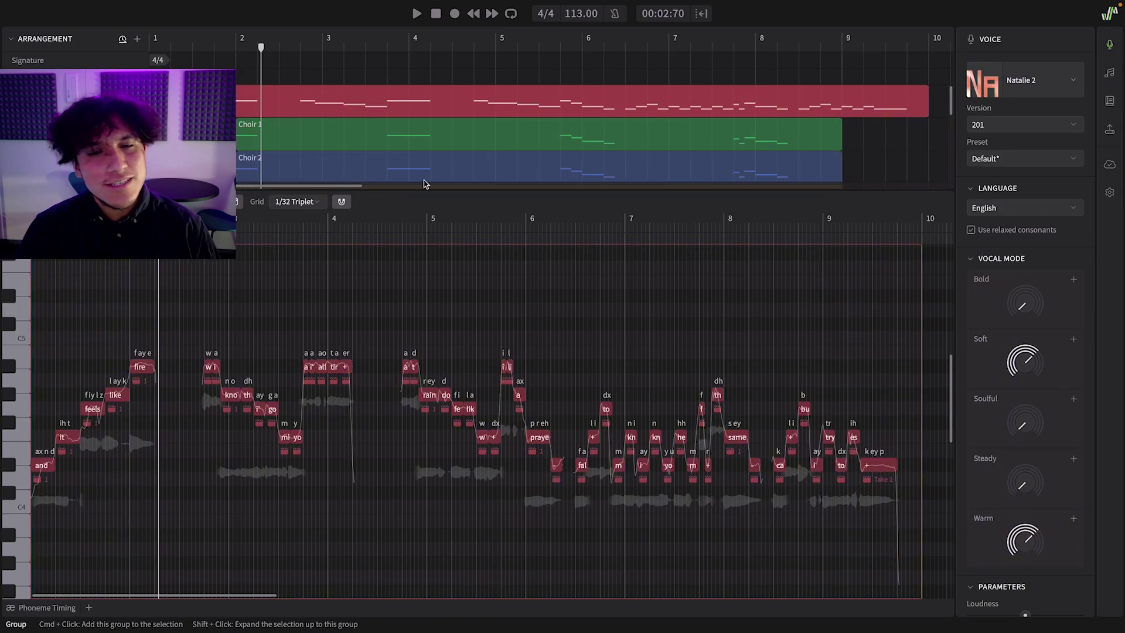
pyautogui.press('Home')
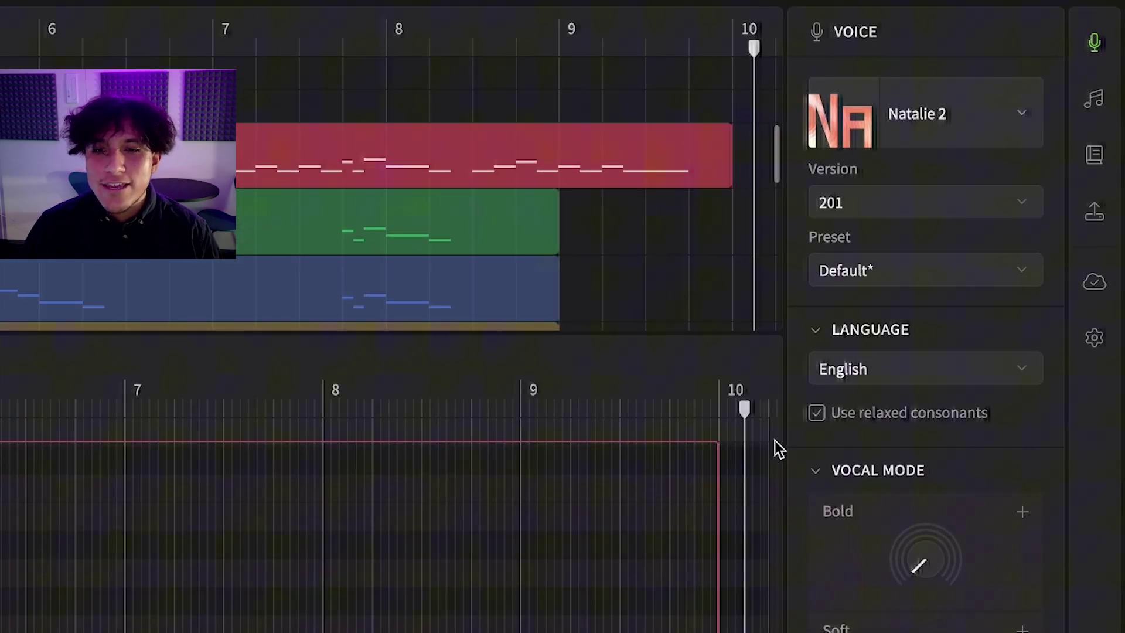
pyautogui.click(816, 413)
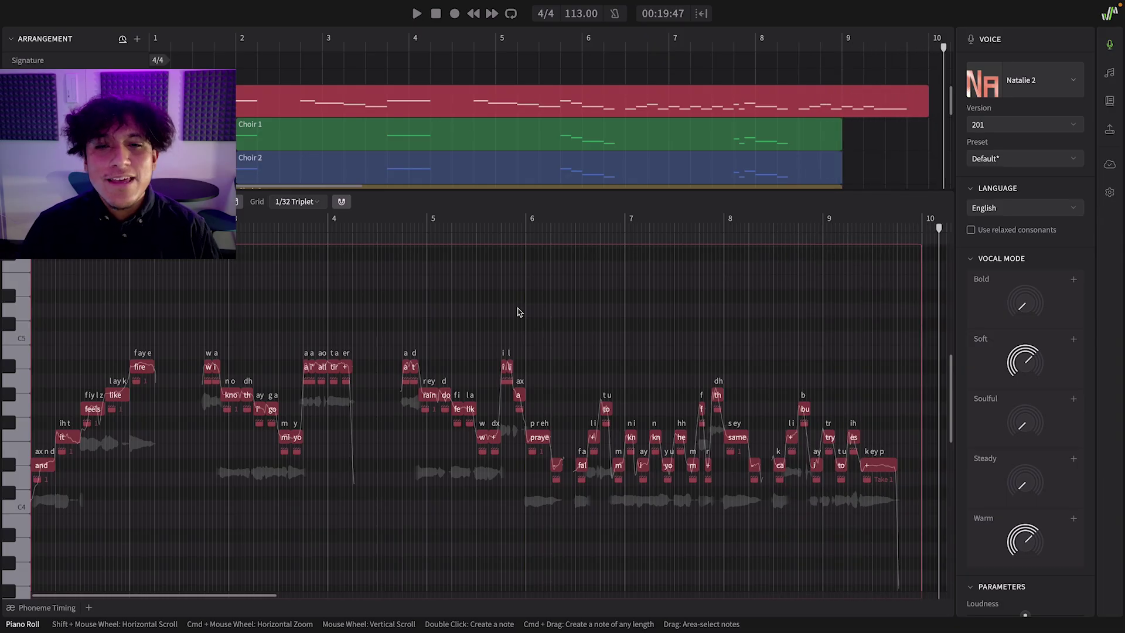
pyautogui.keyDown('ctrl'); pyautogui.scroll(2, 89, 338); pyautogui.keyUp('ctrl')
pyautogui.keyDown('ctrl'); pyautogui.scroll(2, 89, 338); pyautogui.keyUp('ctrl')
pyautogui.keyDown('ctrl'); pyautogui.scroll(2, 89, 338); pyautogui.keyUp('ctrl')
pyautogui.keyDown('ctrl'); pyautogui.scroll(2, 88, 338); pyautogui.keyUp('ctrl')
pyautogui.hscroll(-2, 88, 337)
pyautogui.keyDown('ctrl'); pyautogui.scroll(2, 89, 338); pyautogui.keyUp('ctrl')
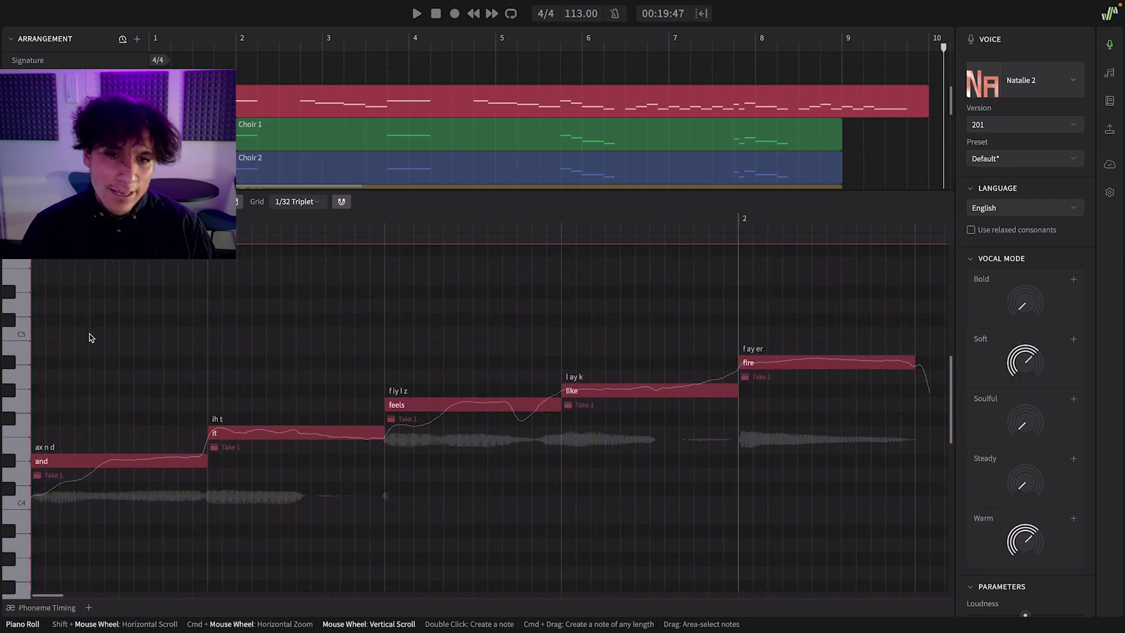
pyautogui.keyDown('ctrl'); pyautogui.scroll(-1, 89, 338); pyautogui.keyUp('ctrl')
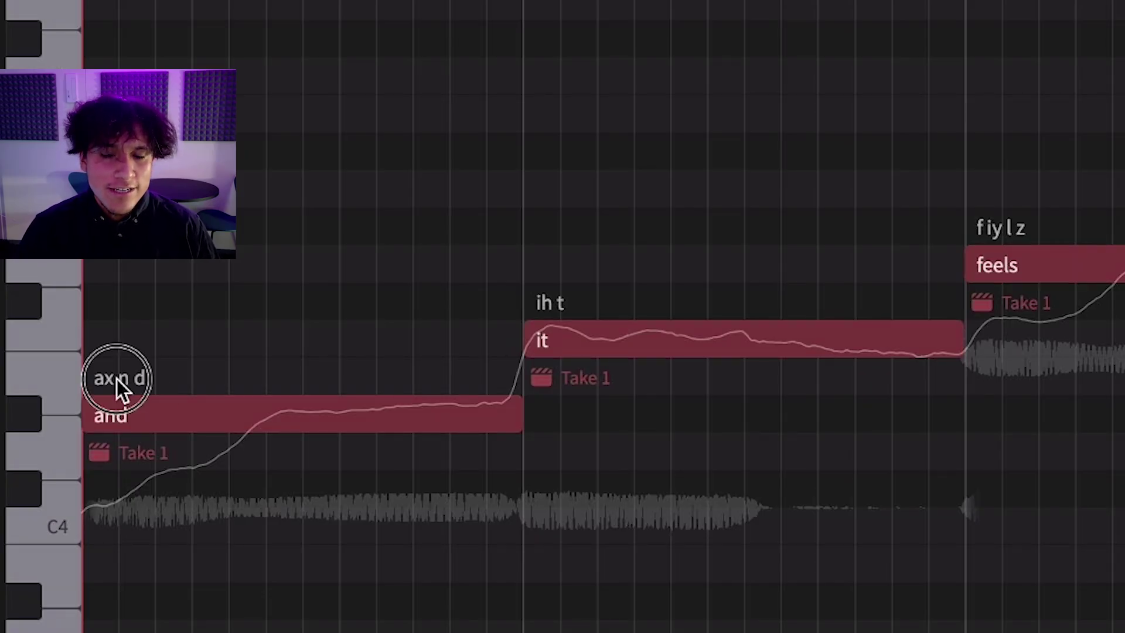
# - Respell the word 'and' as 'eh n d' and replay the phrase to hear it
pyautogui.doubleClick(117, 379)
pyautogui.click(147, 378)
pyautogui.write('eh')
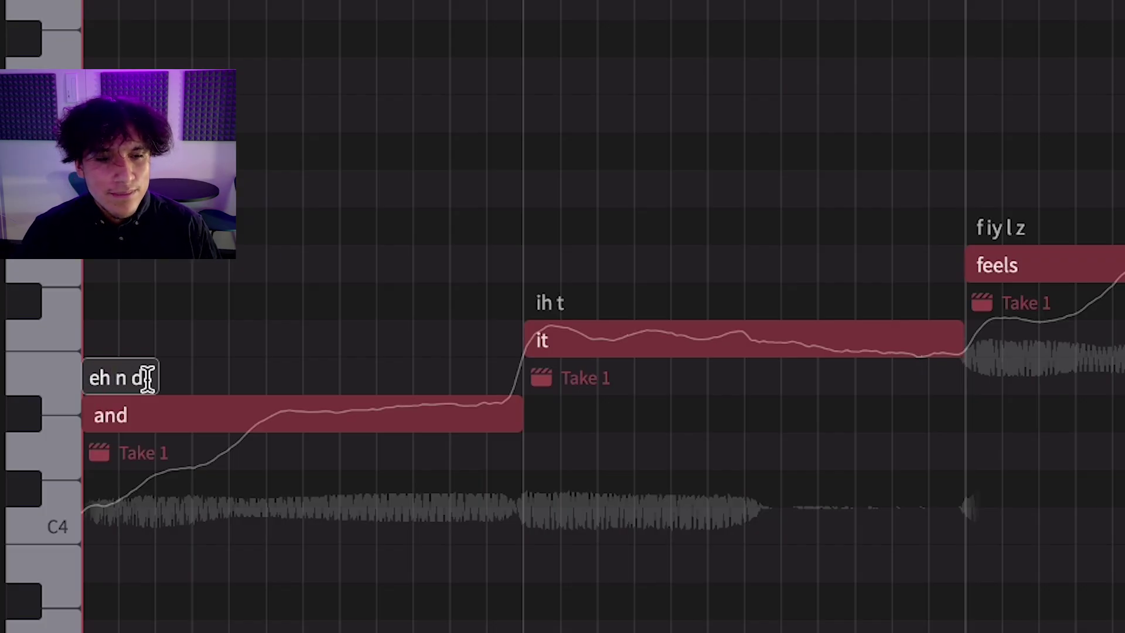
pyautogui.press('Return')
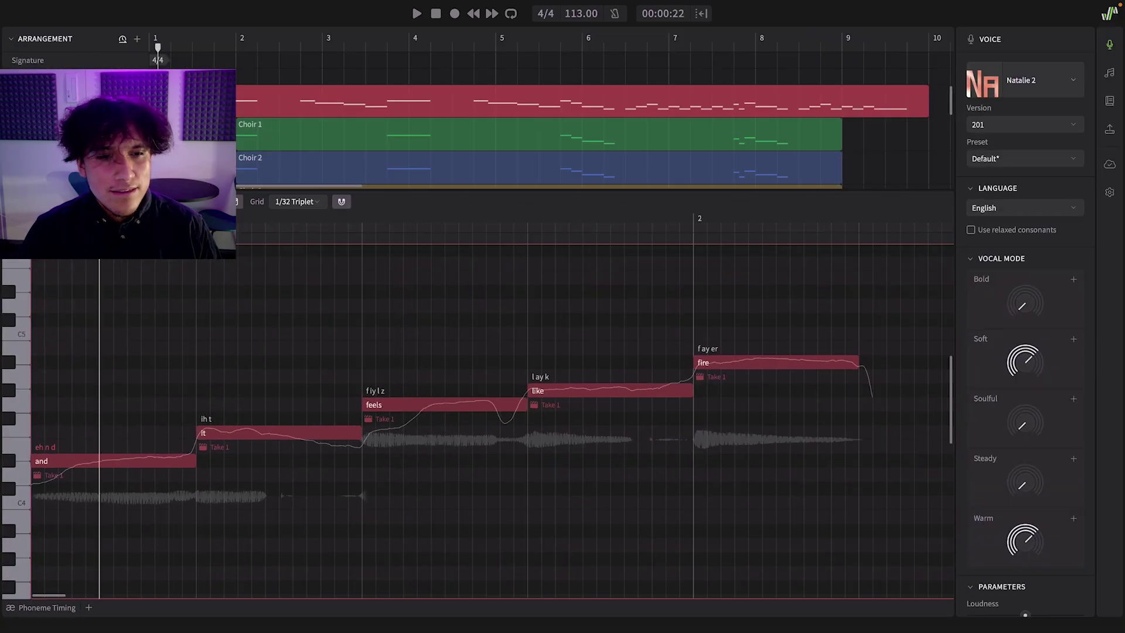
pyautogui.press('space')
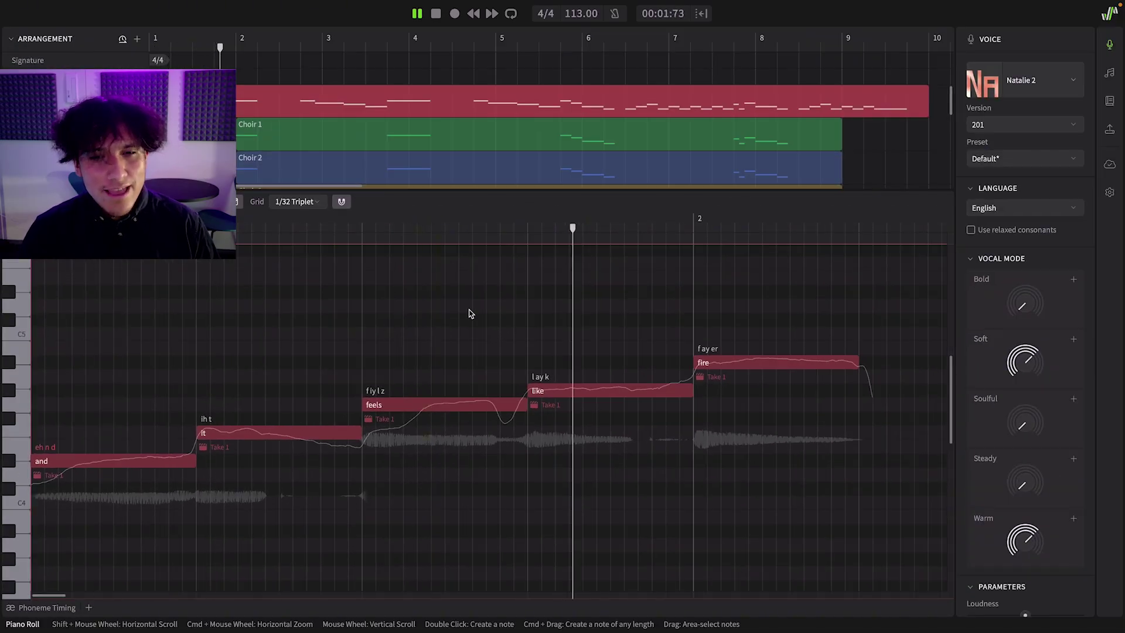
pyautogui.press('space')
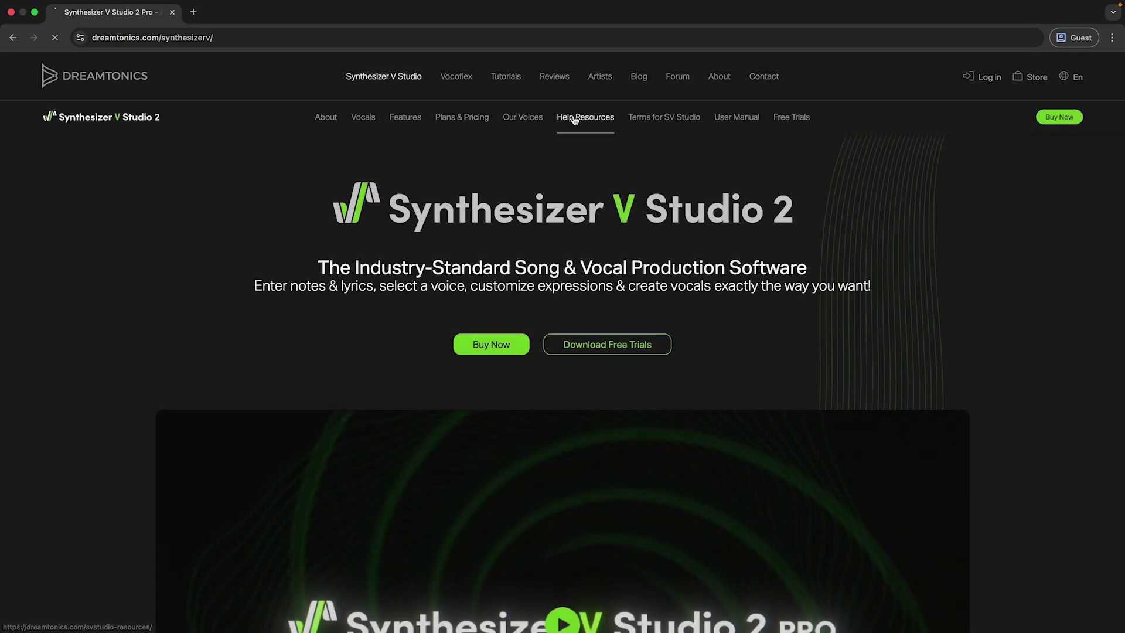
# - Open Dreamtonics Help Resources and browse the Phoneme Reference language list
pyautogui.click(574, 117)
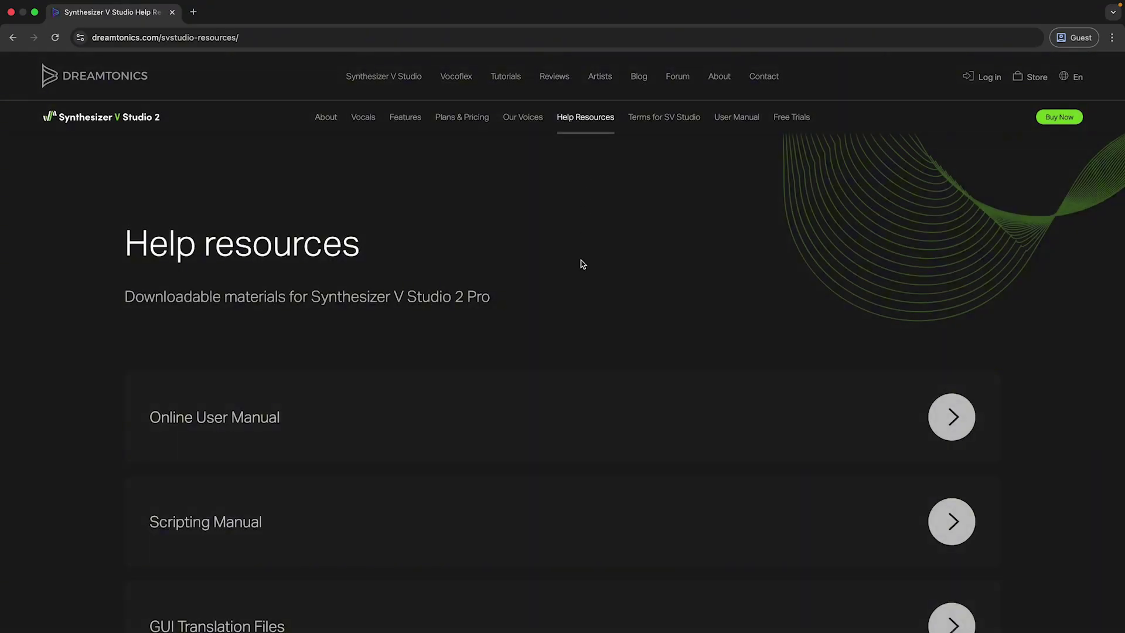
pyautogui.scroll(-1, 581, 263)
pyautogui.scroll(-2, 581, 264)
pyautogui.scroll(-3, 581, 264)
pyautogui.scroll(-3, 580, 264)
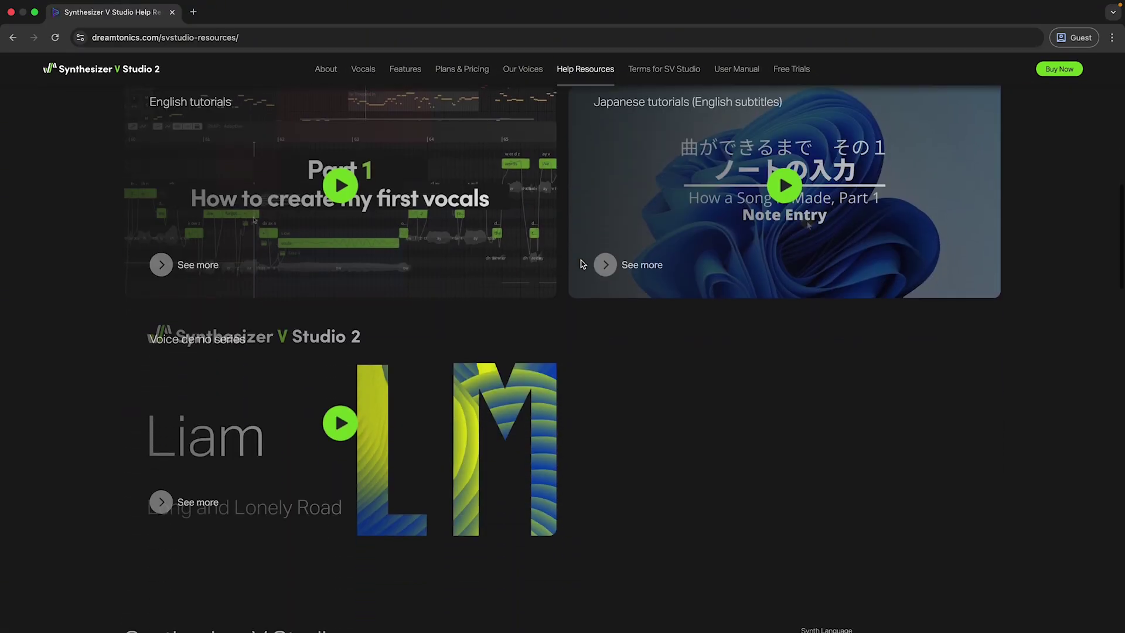
pyautogui.scroll(-5, 580, 264)
pyautogui.scroll(-2, 581, 264)
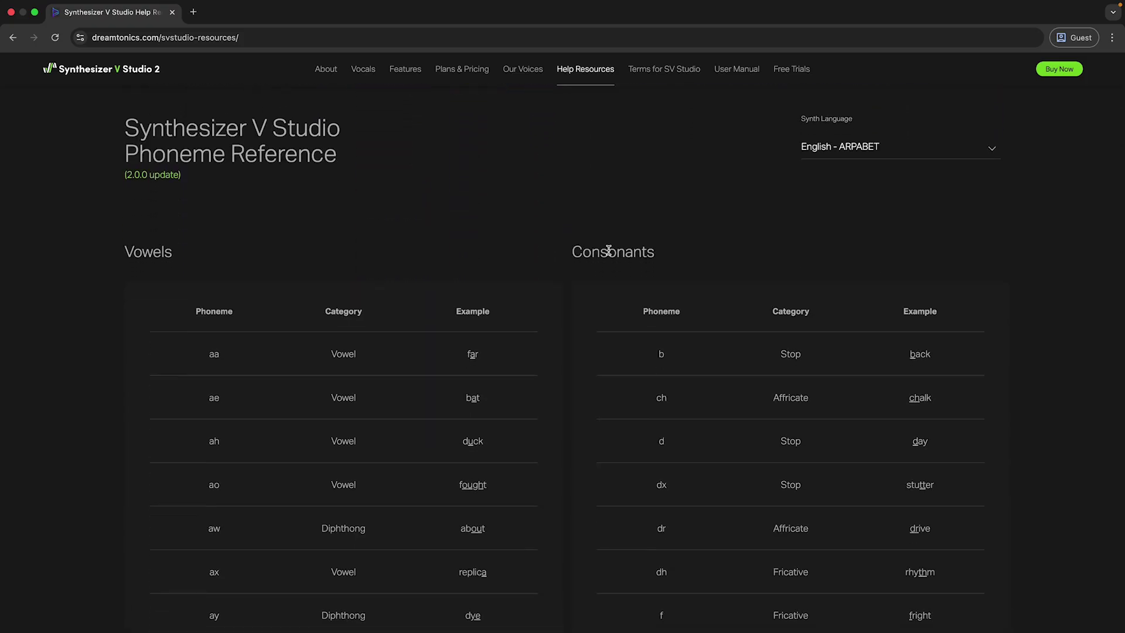
pyautogui.click(877, 154)
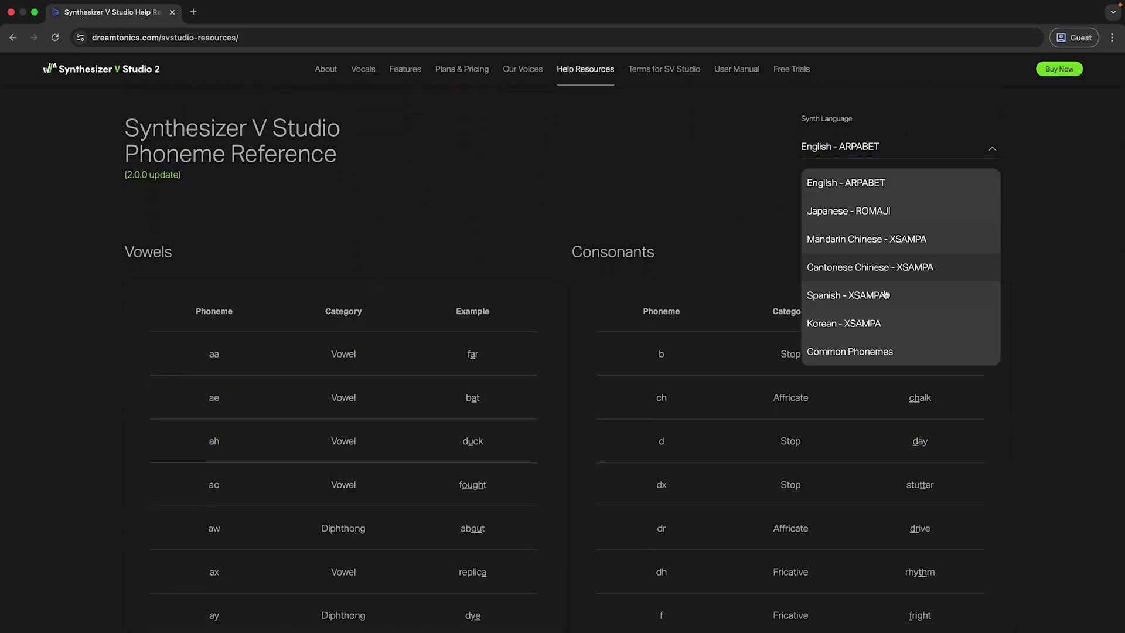
pyautogui.click(682, 207)
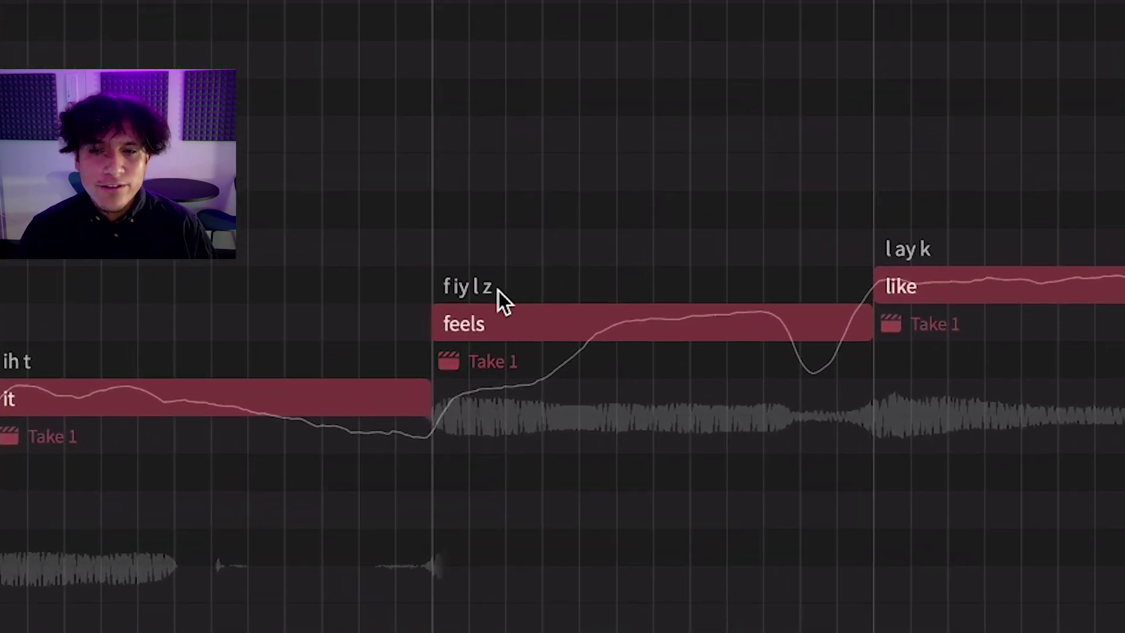
# - Respell 'feels' as 'f iy uh l z' and 'fire' as 'f ay ae'
pyautogui.doubleClick(489, 286)
pyautogui.write('uh')
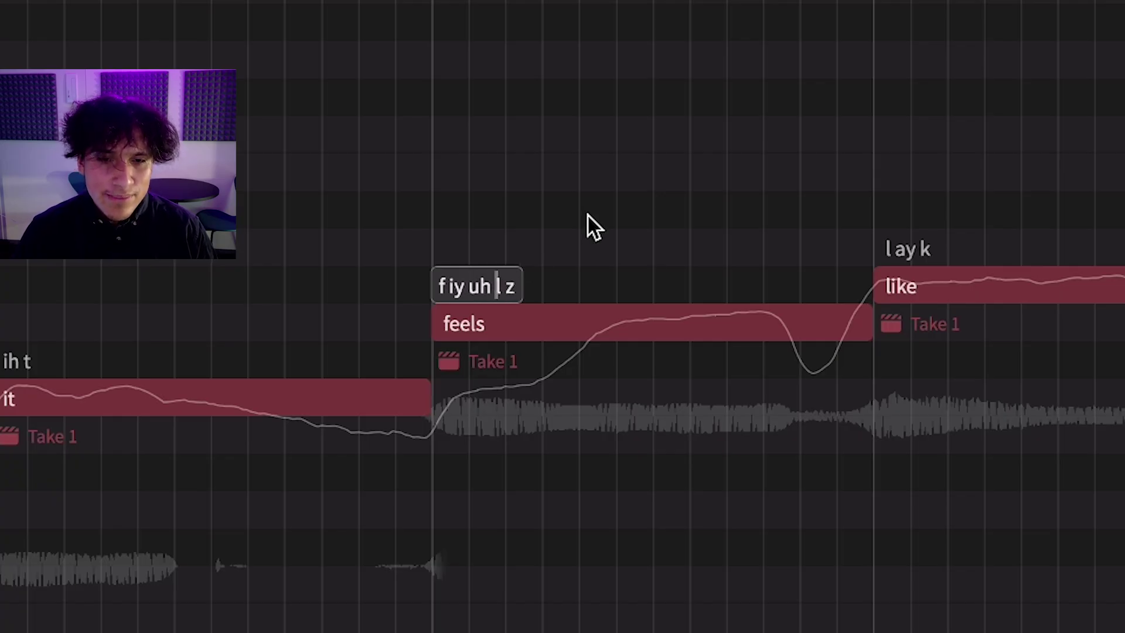
pyautogui.press('Return')
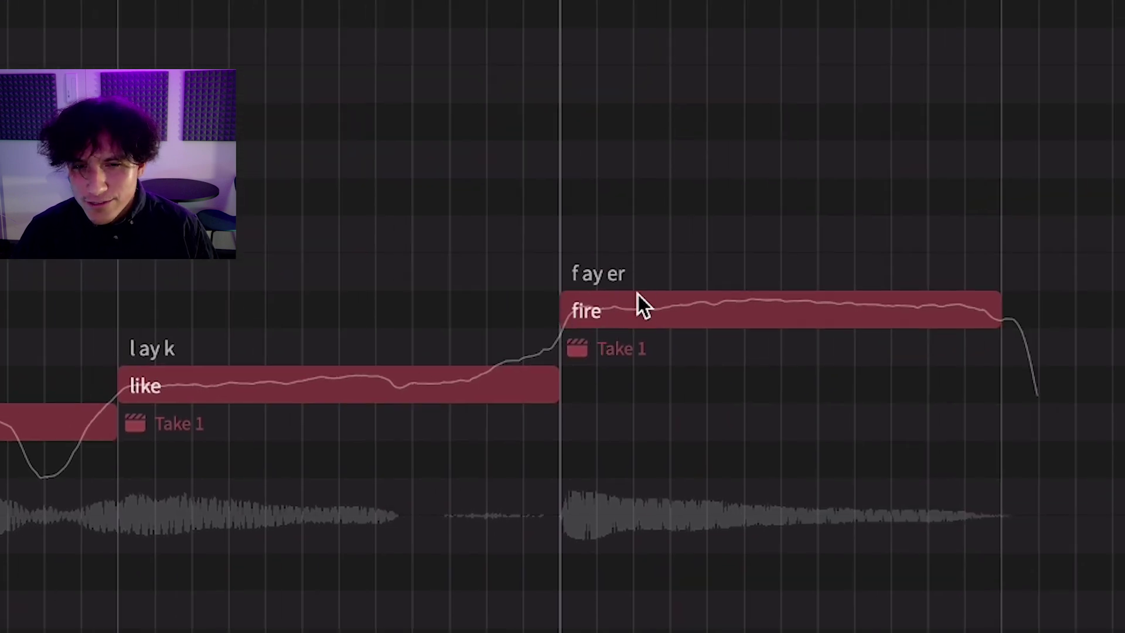
pyautogui.doubleClick(625, 281)
pyautogui.write('a')
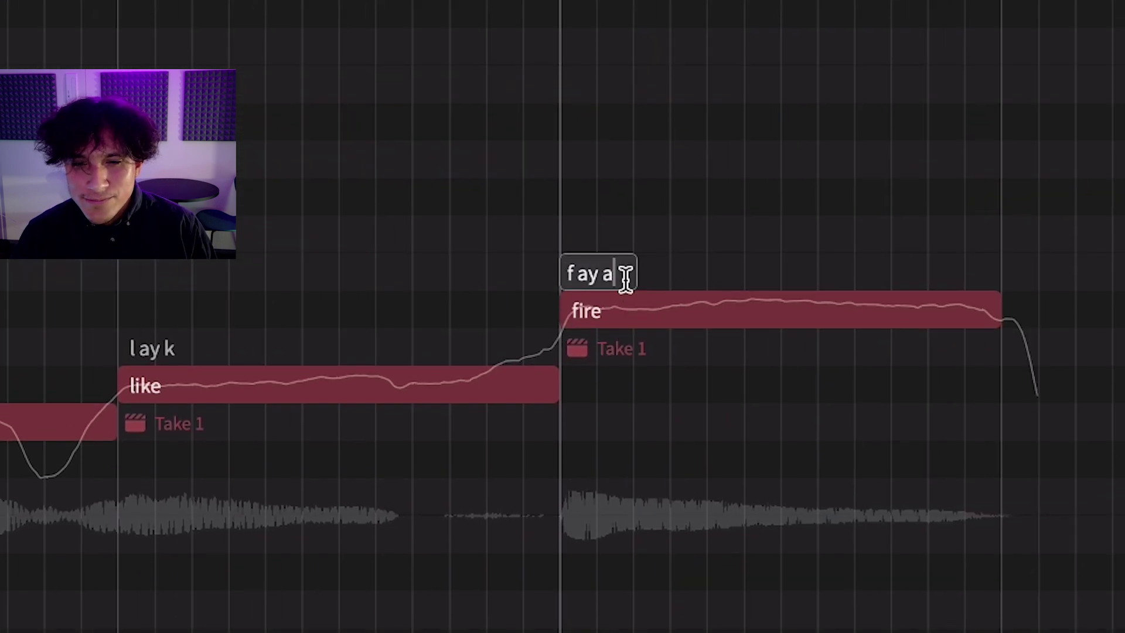
pyautogui.write('e')
pyautogui.press('Return')
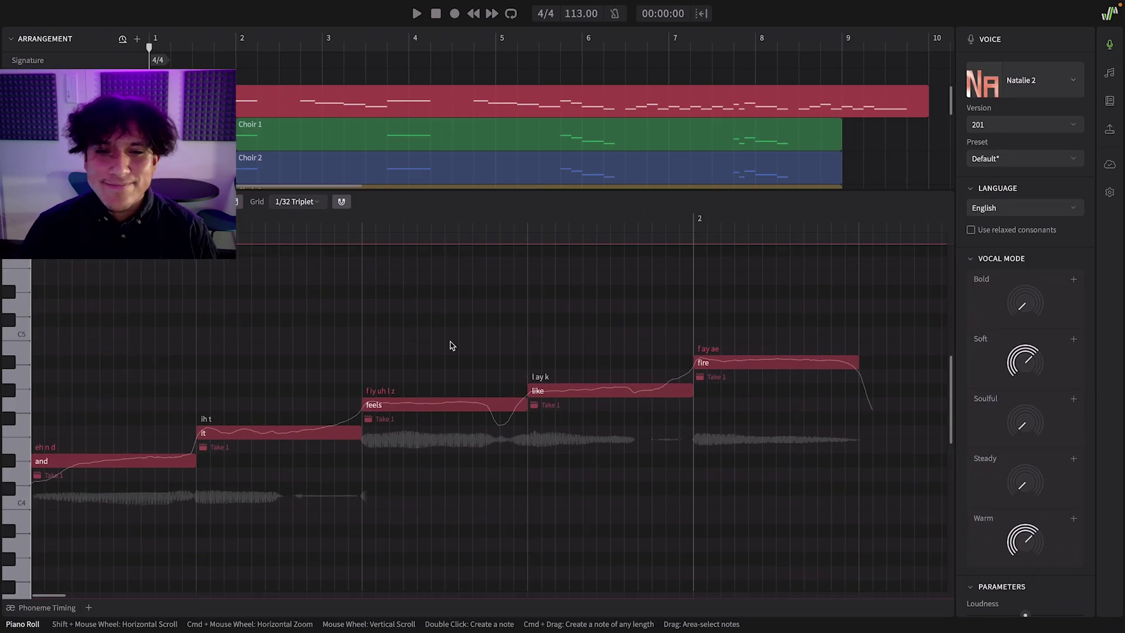
# - Play the phrase 'and it feels like fire' twice to check the new pronunciations
pyautogui.press('space')
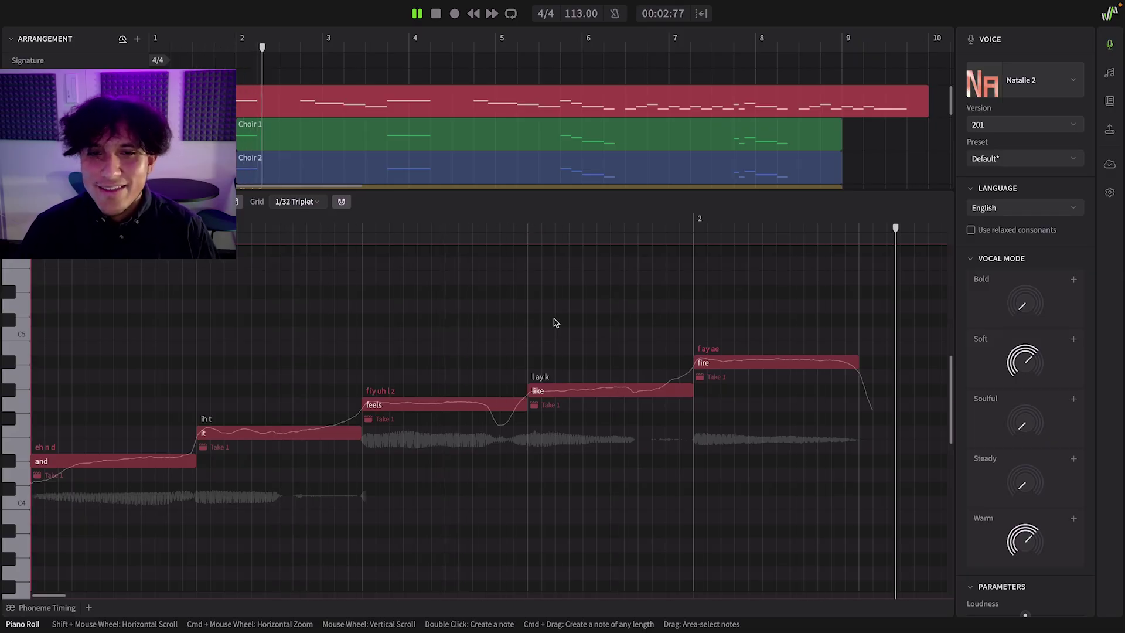
pyautogui.press('space')
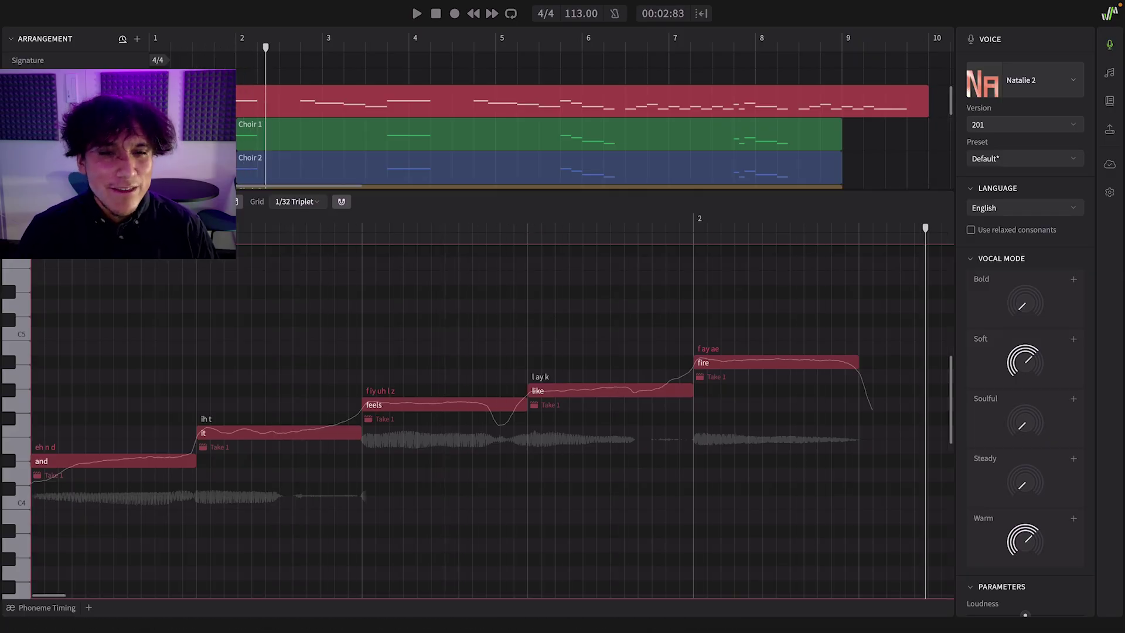
pyautogui.press('Home')
pyautogui.press('space')
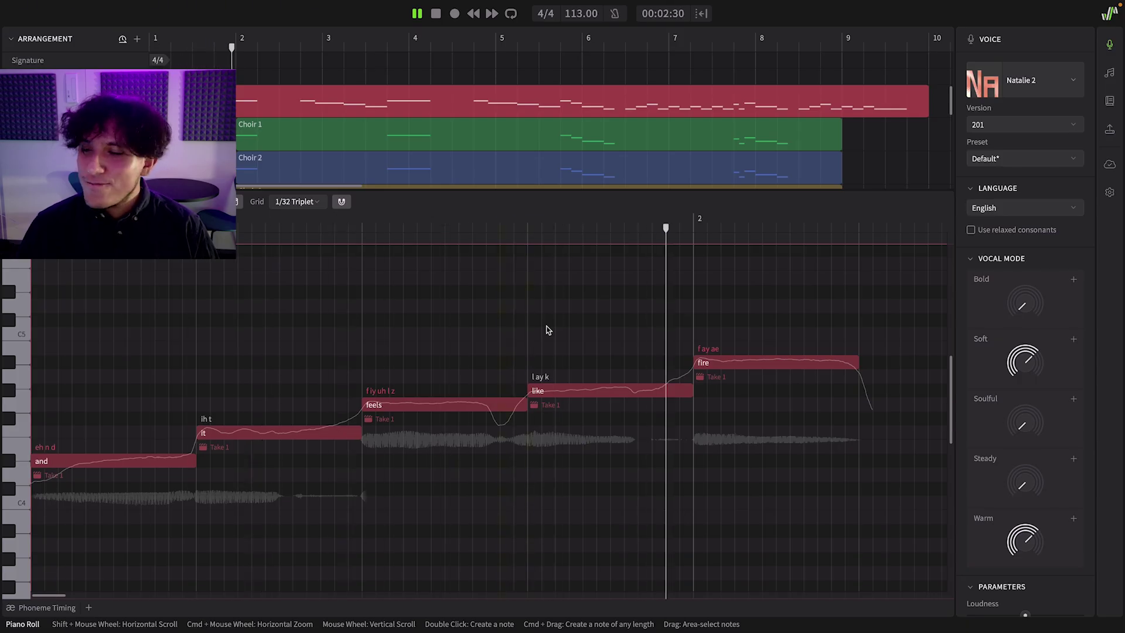
pyautogui.press('space')
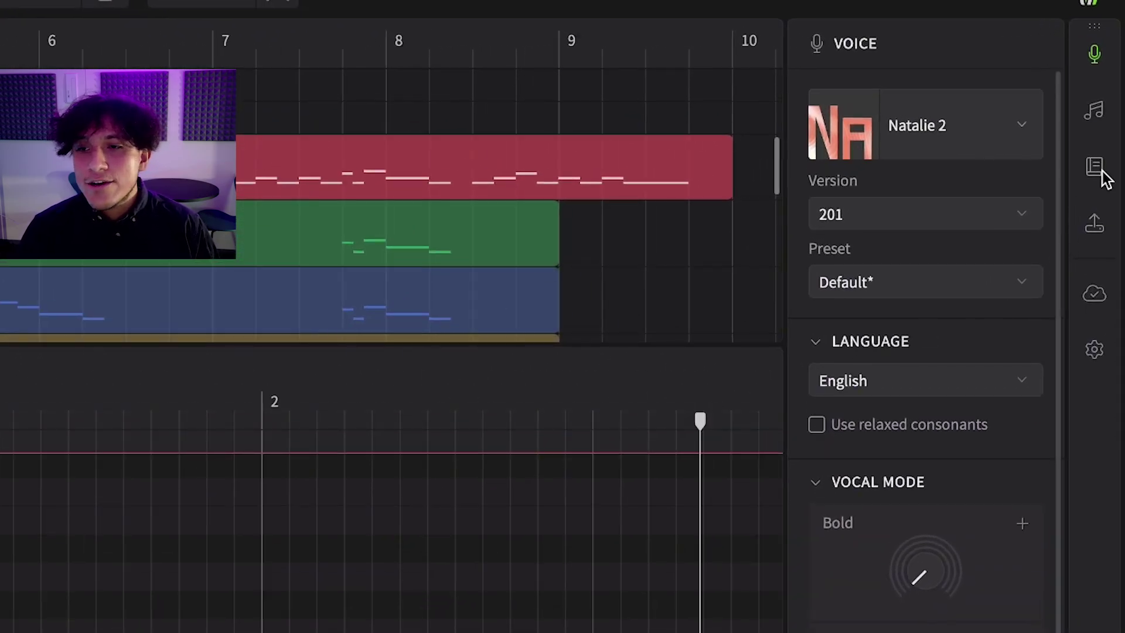
# - Add a new dictionary named 'Custom Pronunciation' from the Dictionary settings
pyautogui.click(1099, 176)
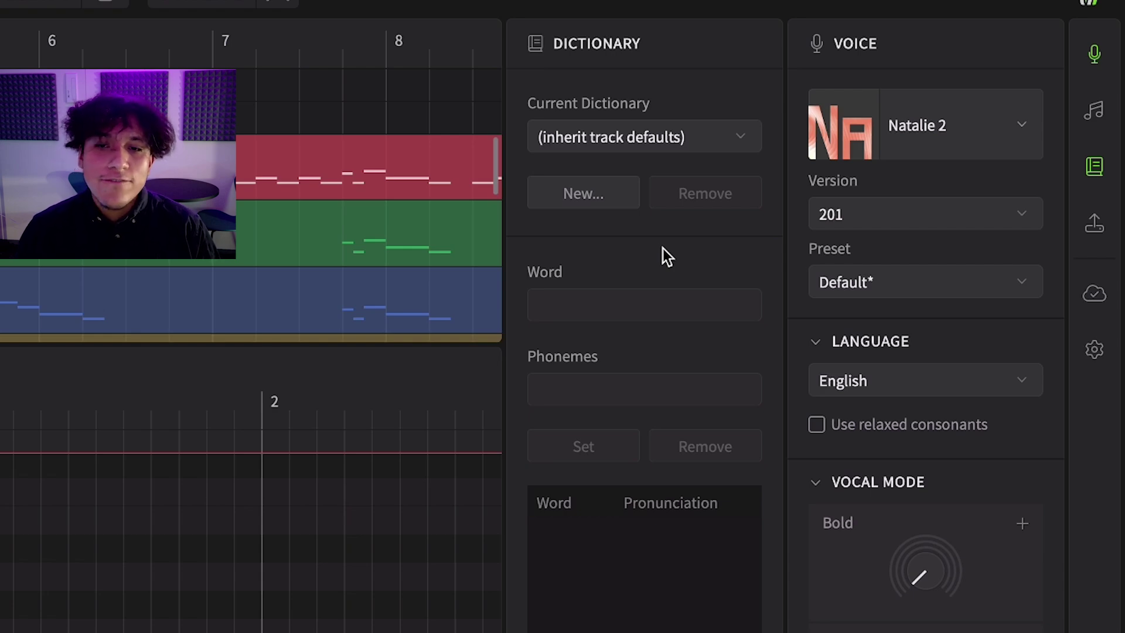
pyautogui.click(606, 197)
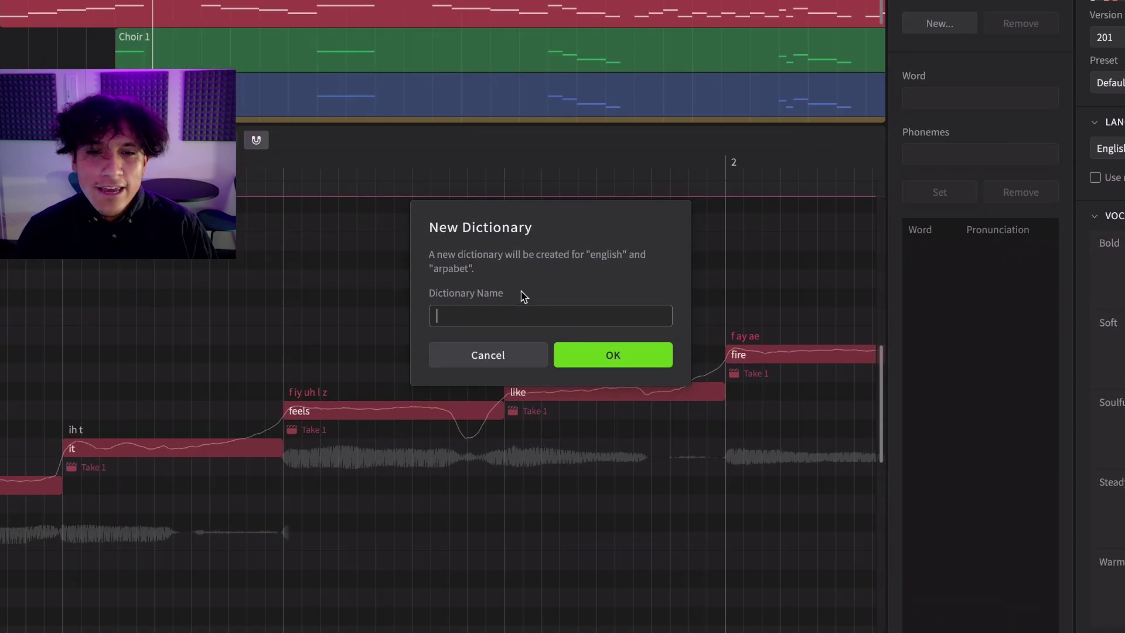
pyautogui.write('Custom Pronunciation')
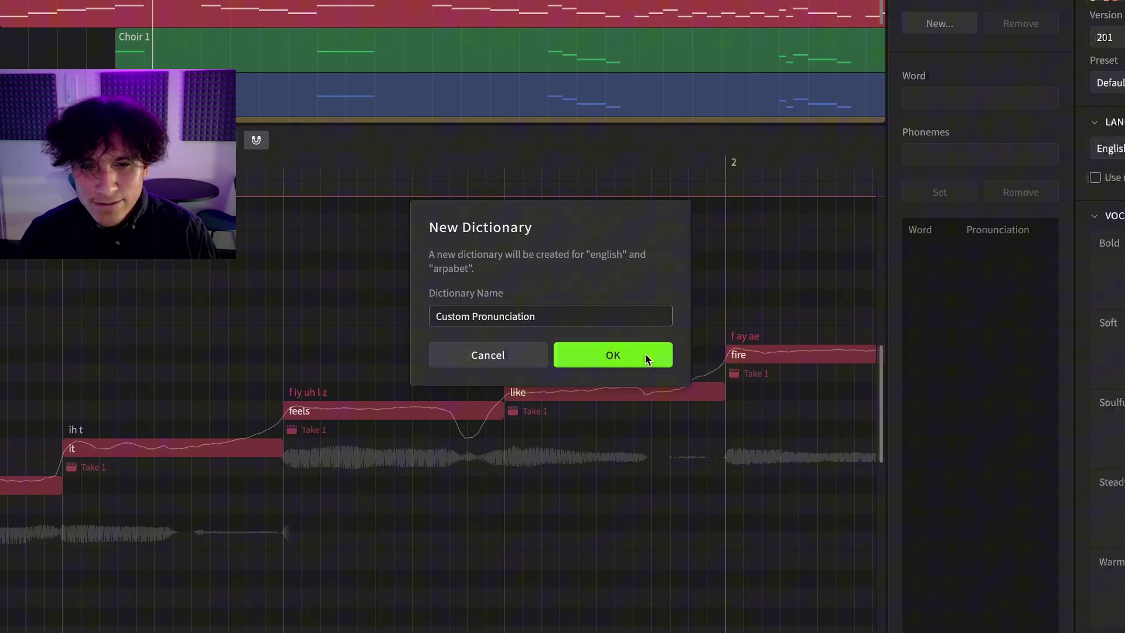
pyautogui.click(644, 352)
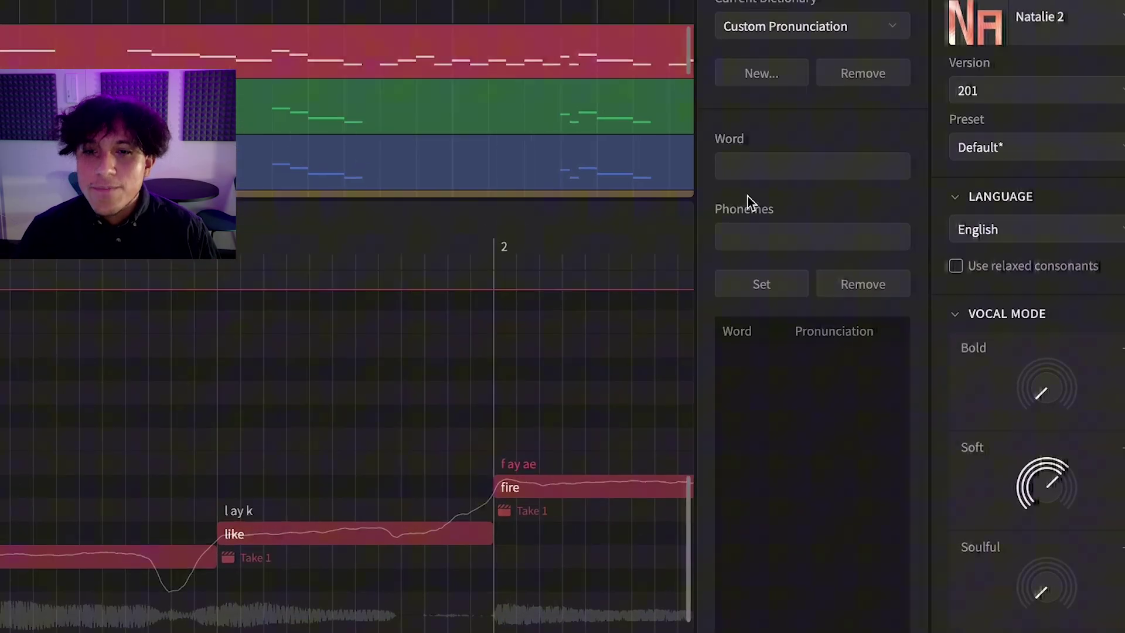
# - Add 'fire' to the dictionary with phonemes 'f ay ae', then play the song
pyautogui.click(589, 242)
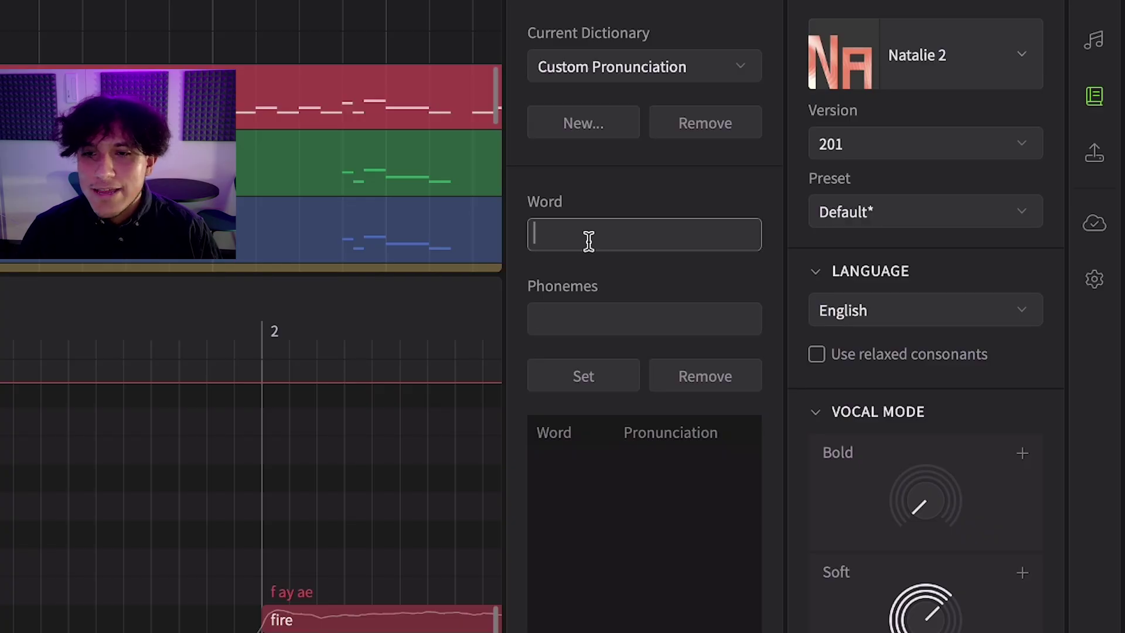
pyautogui.write('fire')
pyautogui.click(587, 314)
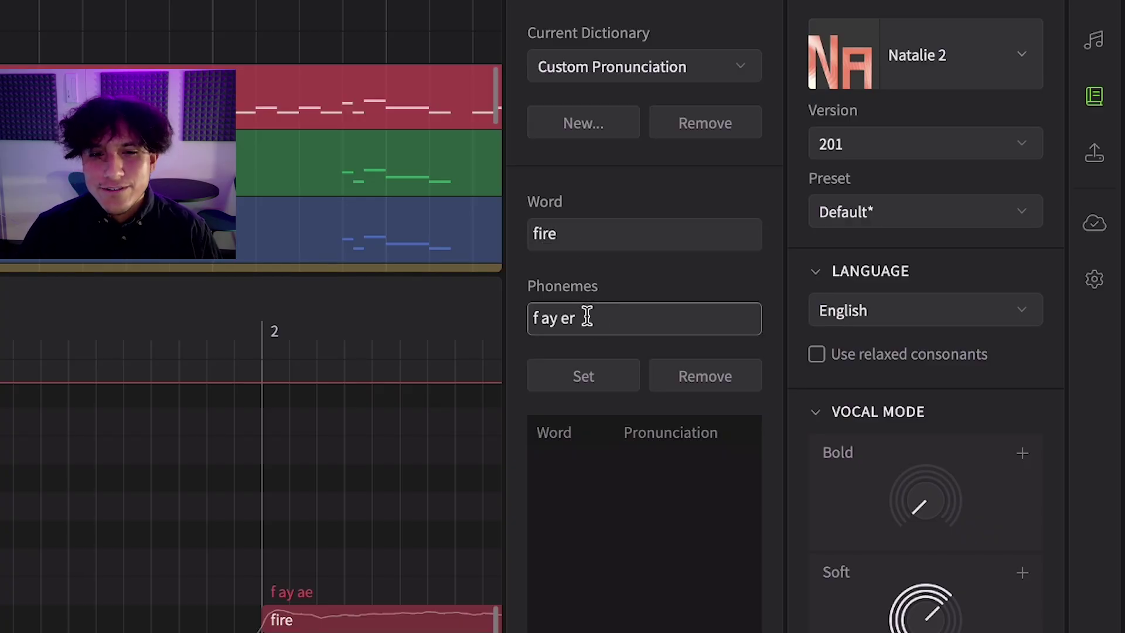
pyautogui.press('BackSpace')
pyautogui.press('BackSpace')
pyautogui.write('a')
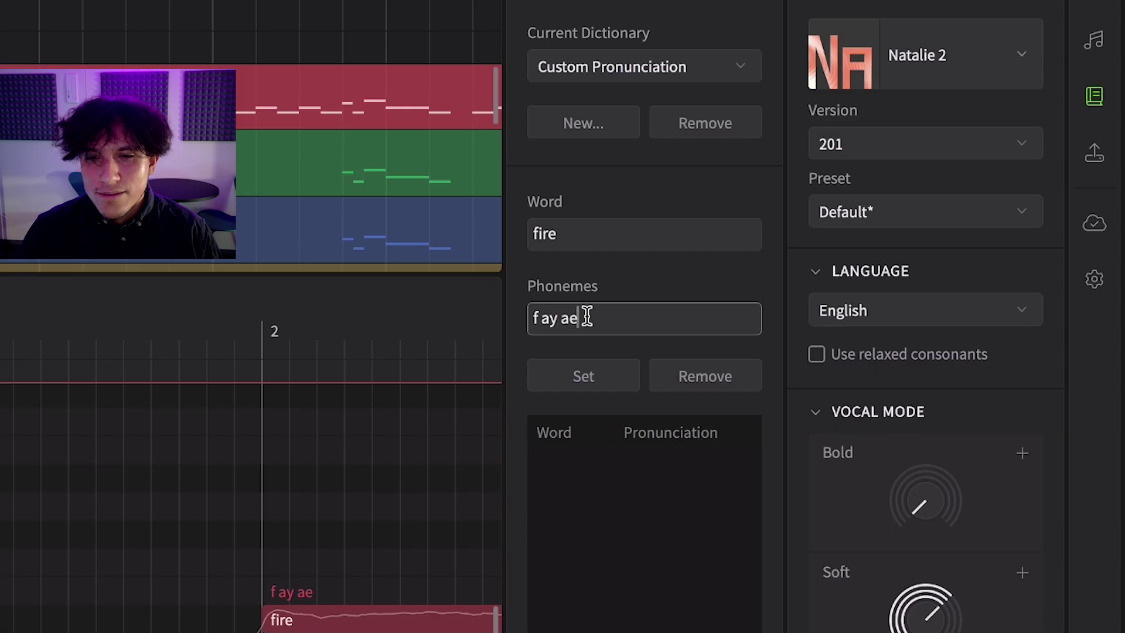
pyautogui.click(625, 371)
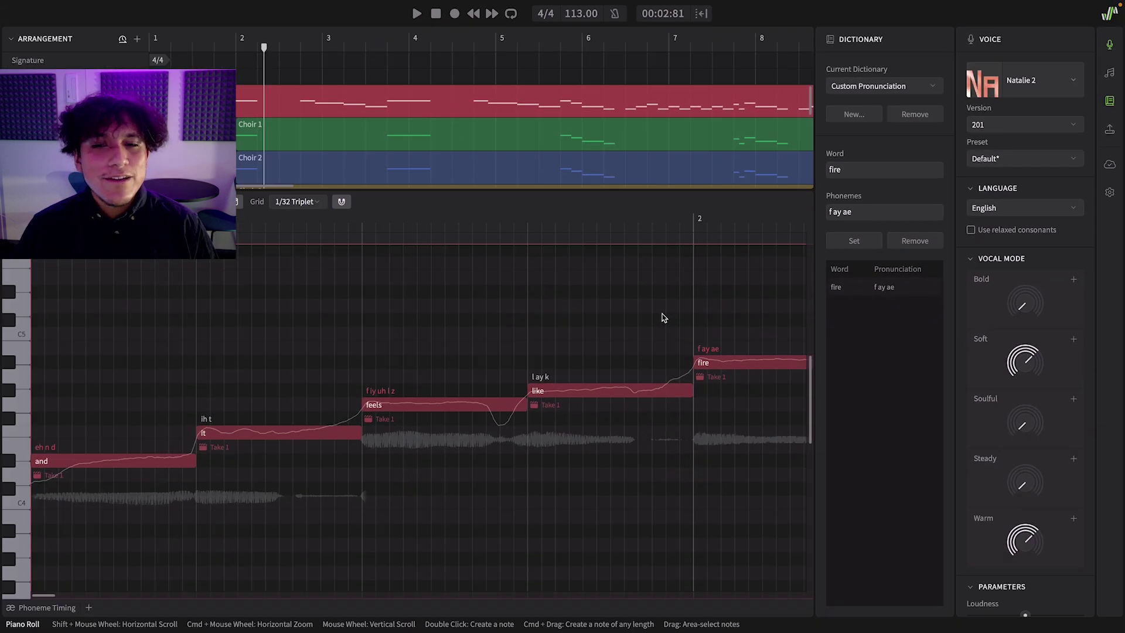
pyautogui.keyDown('ctrl'); pyautogui.scroll(-2, 663, 317); pyautogui.keyUp('ctrl')
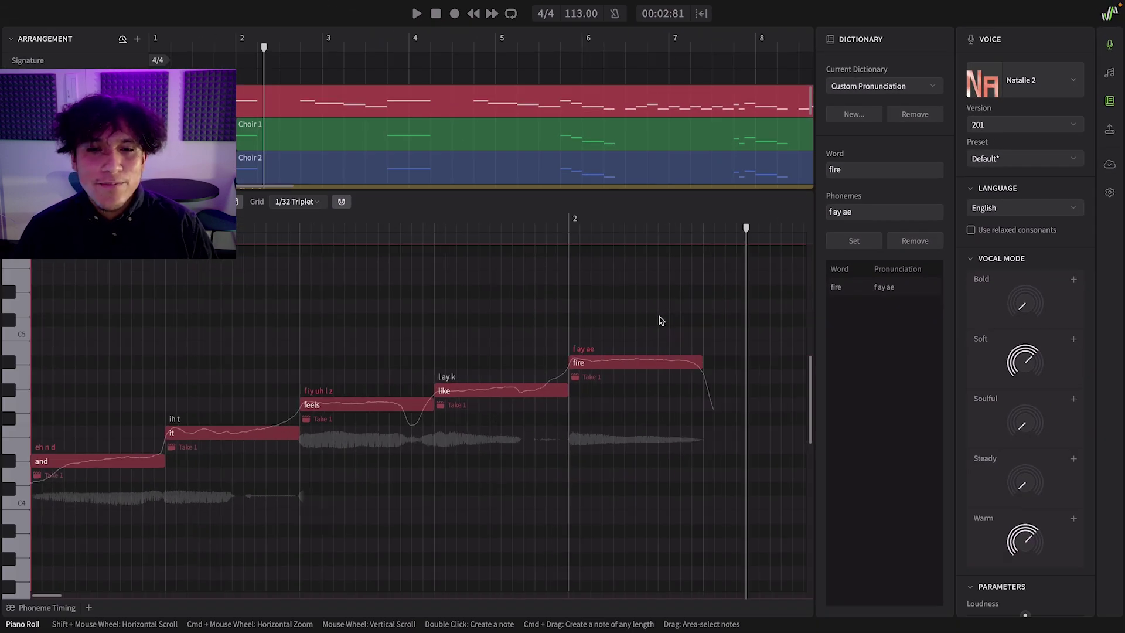
pyautogui.keyDown('shift'); pyautogui.hscroll(5, 660, 320); pyautogui.keyUp('shift')
pyautogui.keyDown('shift'); pyautogui.hscroll(5, 661, 321); pyautogui.keyUp('shift')
pyautogui.keyDown('shift'); pyautogui.hscroll(5, 660, 320); pyautogui.keyUp('shift')
pyautogui.keyDown('shift'); pyautogui.hscroll(5, 660, 320); pyautogui.keyUp('shift')
pyautogui.hscroll(3, 660, 320)
pyautogui.hscroll(3, 660, 320)
pyautogui.hscroll(2, 660, 320)
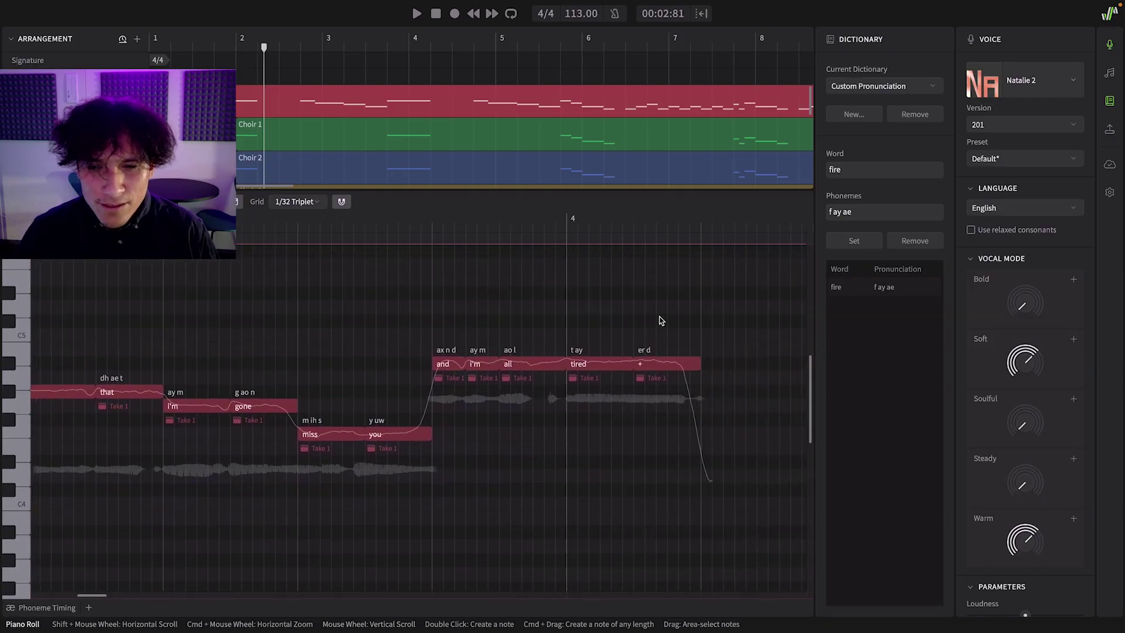
pyautogui.keyDown('ctrl'); pyautogui.scroll(-5, 660, 320); pyautogui.keyUp('ctrl')
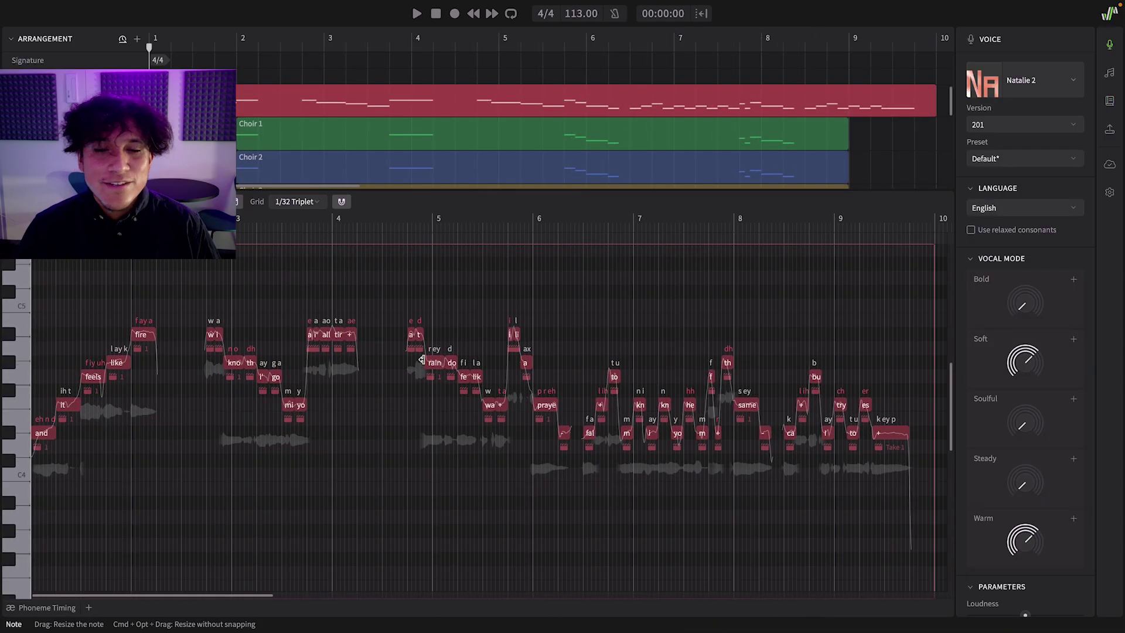
pyautogui.scroll(1, 413, 365)
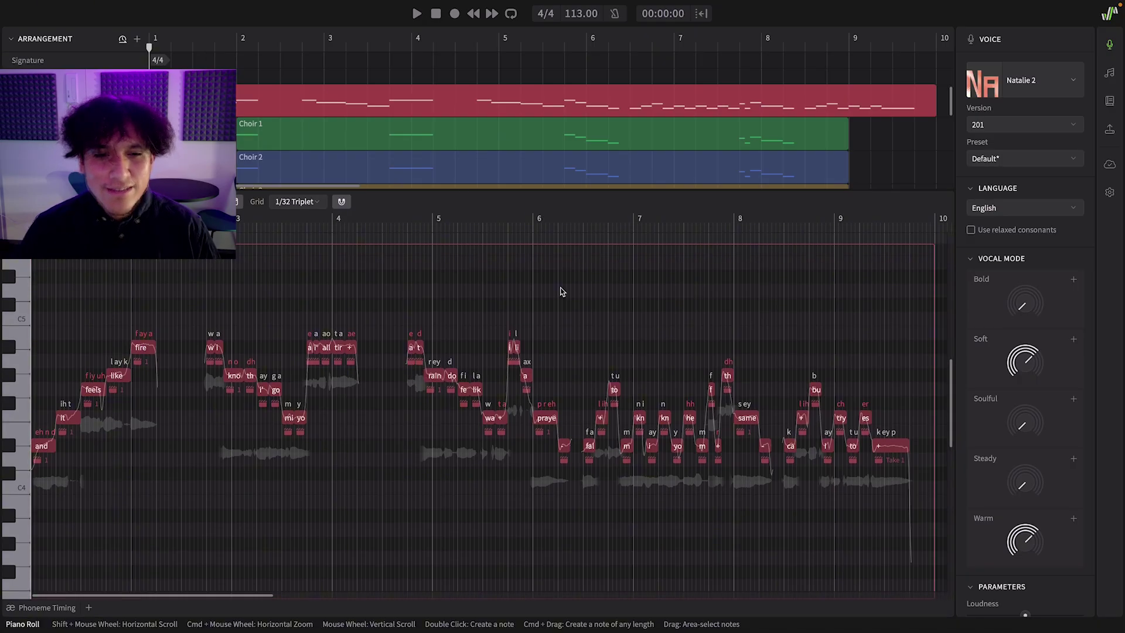
pyautogui.press('space')
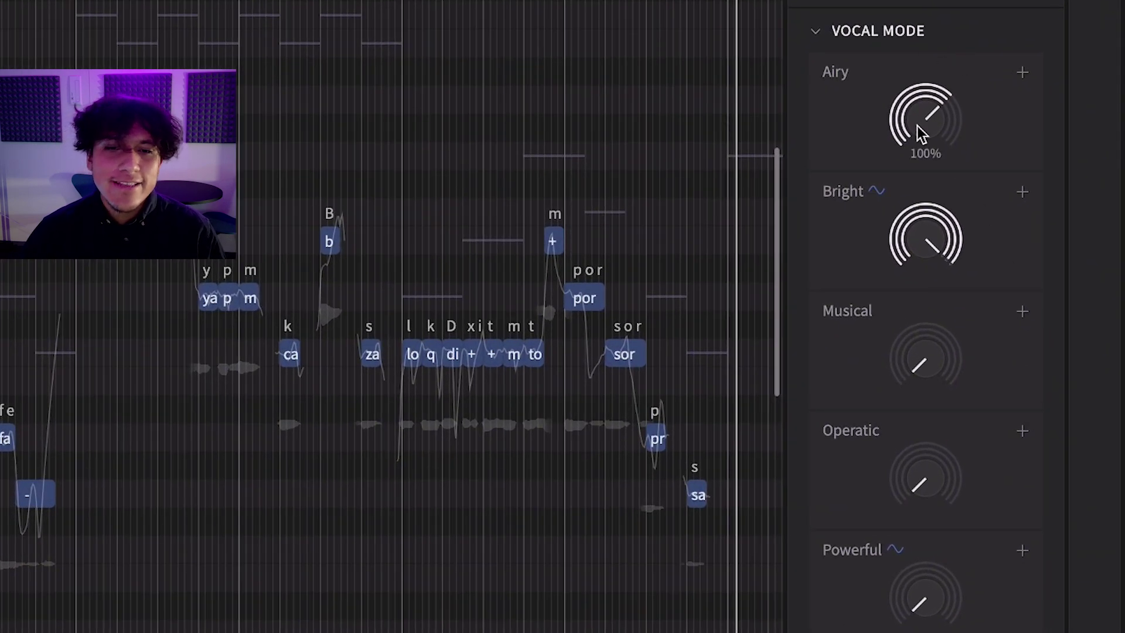
pyautogui.scroll(-2, 857, 387)
pyautogui.scroll(-5, 859, 381)
pyautogui.scroll(-3, 879, 352)
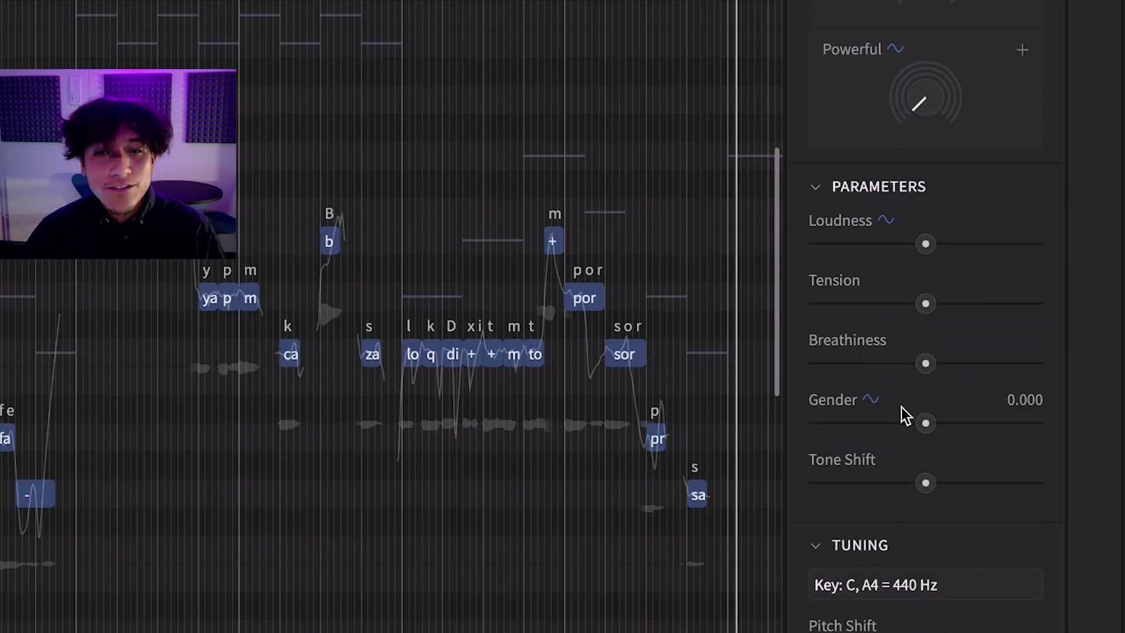
pyautogui.scroll(5, 900, 407)
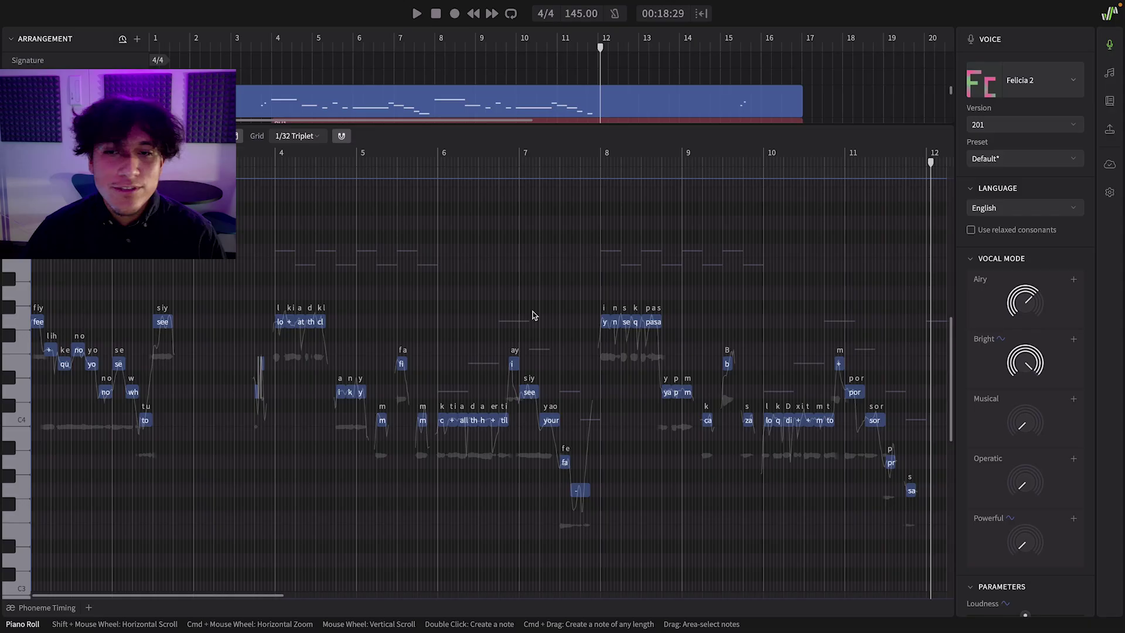
pyautogui.hscroll(-3, 427, 314)
pyautogui.hscroll(-3, 427, 317)
pyautogui.hscroll(-2, 427, 318)
pyautogui.hscroll(2, 427, 318)
pyautogui.hscroll(5, 426, 317)
pyautogui.hscroll(4, 426, 318)
pyautogui.hscroll(2, 427, 318)
pyautogui.hscroll(2, 427, 317)
pyautogui.hscroll(1, 426, 318)
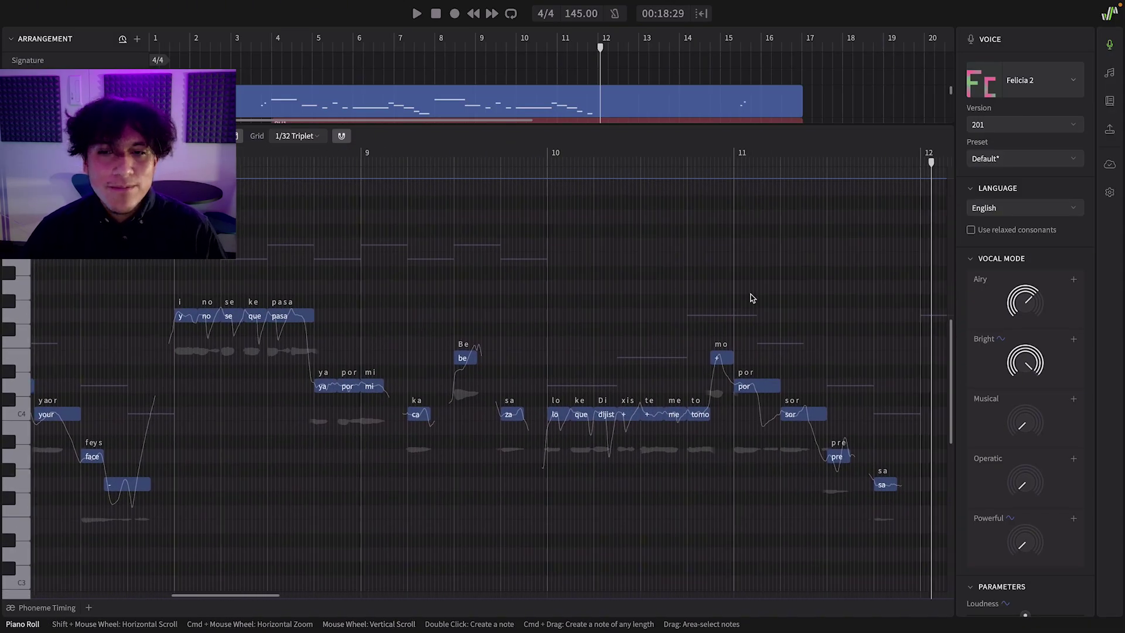
# - Drag a selection box over the Spanish notes ending the phrase near bar 12
pyautogui.moveTo(901, 275); pyautogui.dragTo(183, 534)
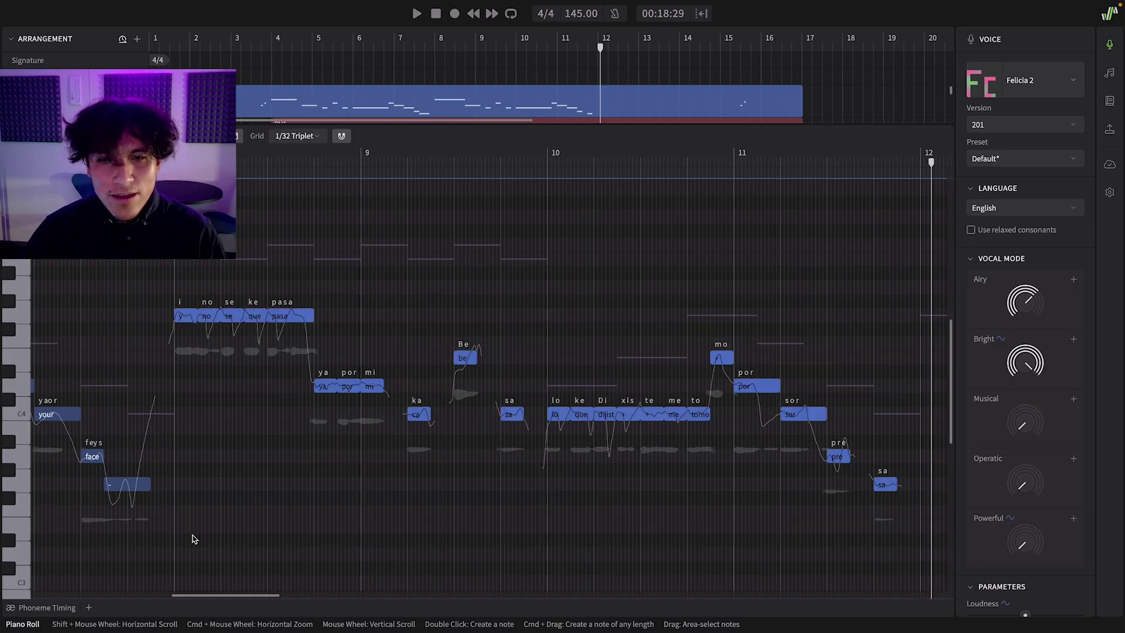
# - Confirm in the Notes panel that the selected notes use Spanish, then deselect them
pyautogui.click(1111, 75)
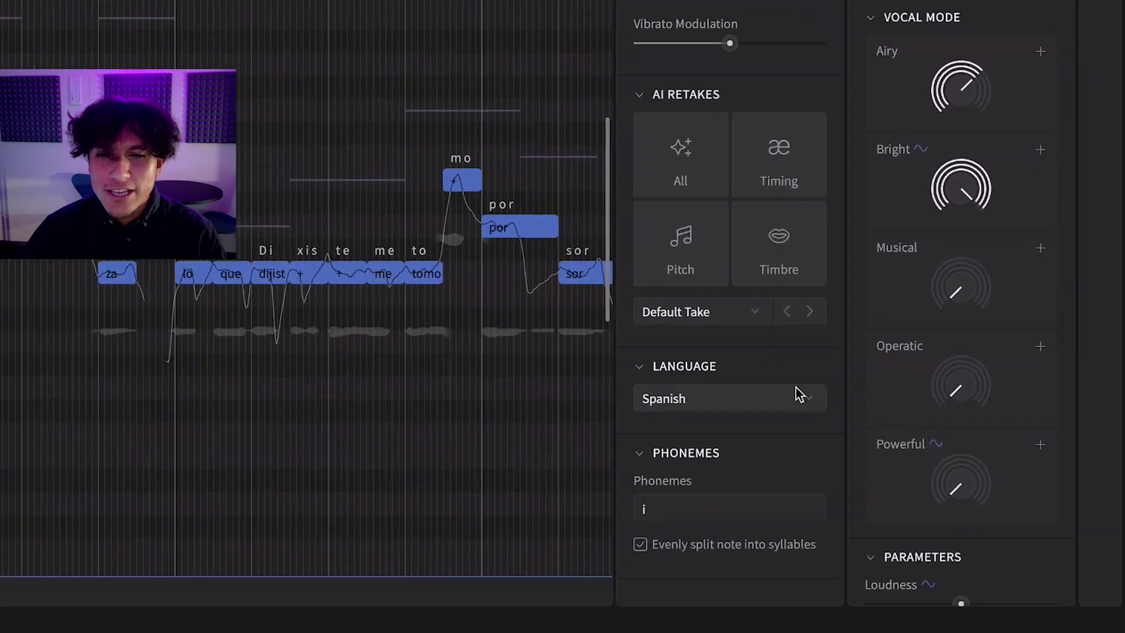
pyautogui.click(921, 488)
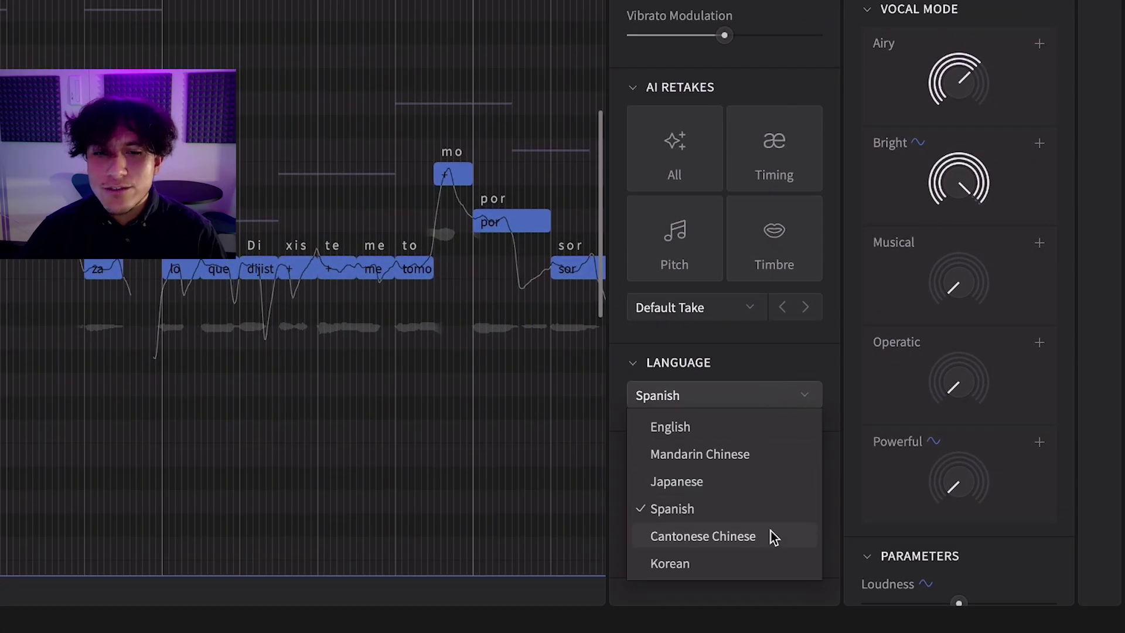
pyautogui.click(813, 395)
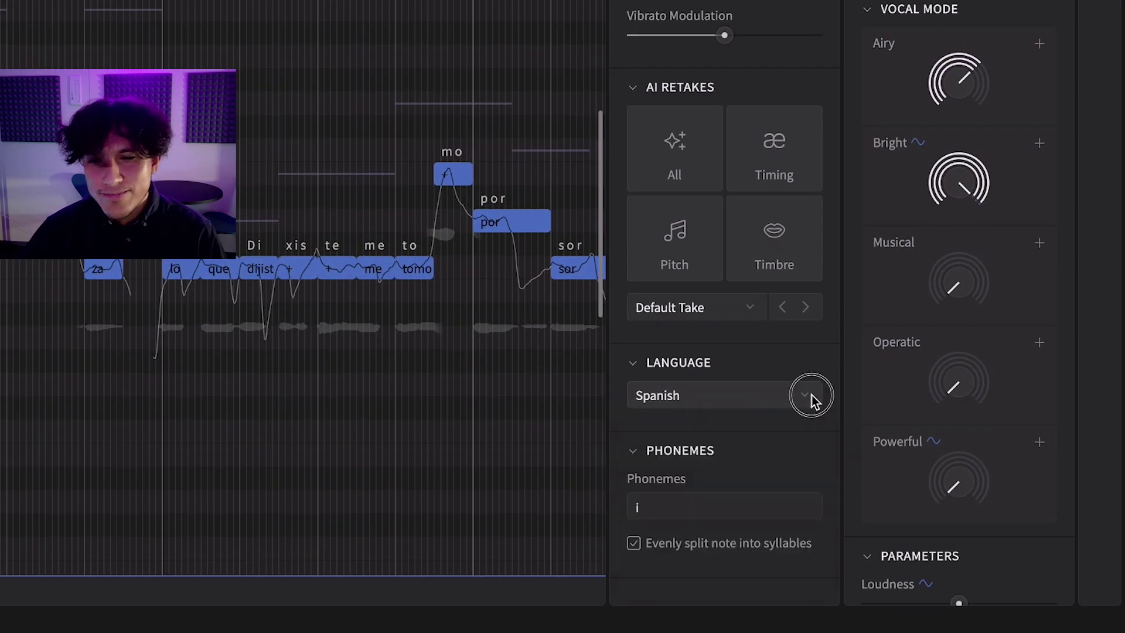
pyautogui.click(534, 281)
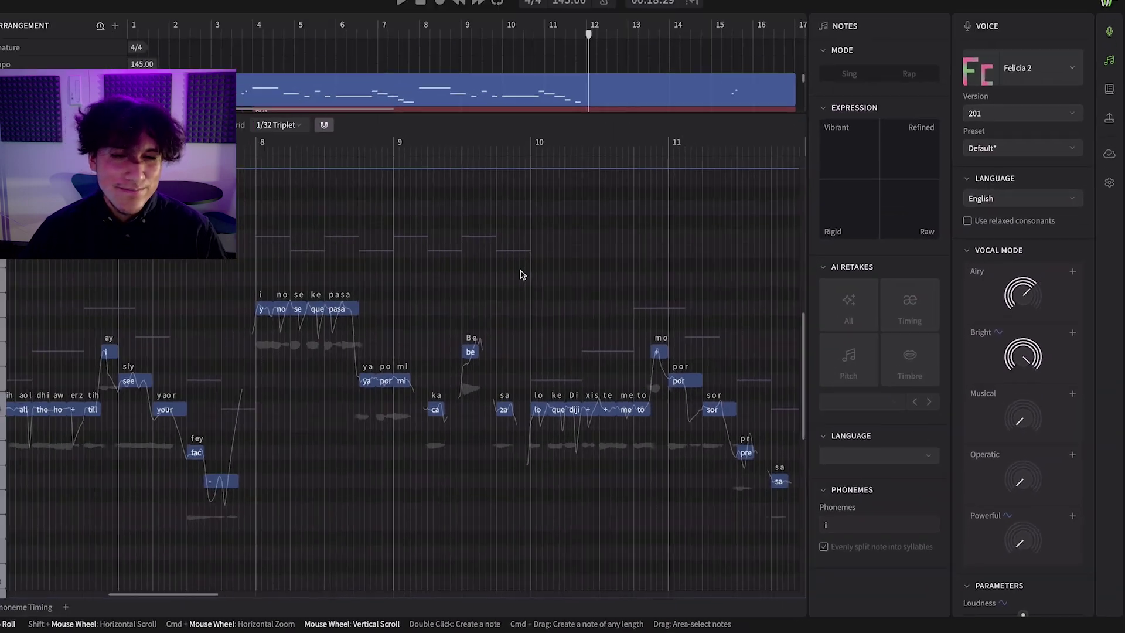
pyautogui.press('Home')
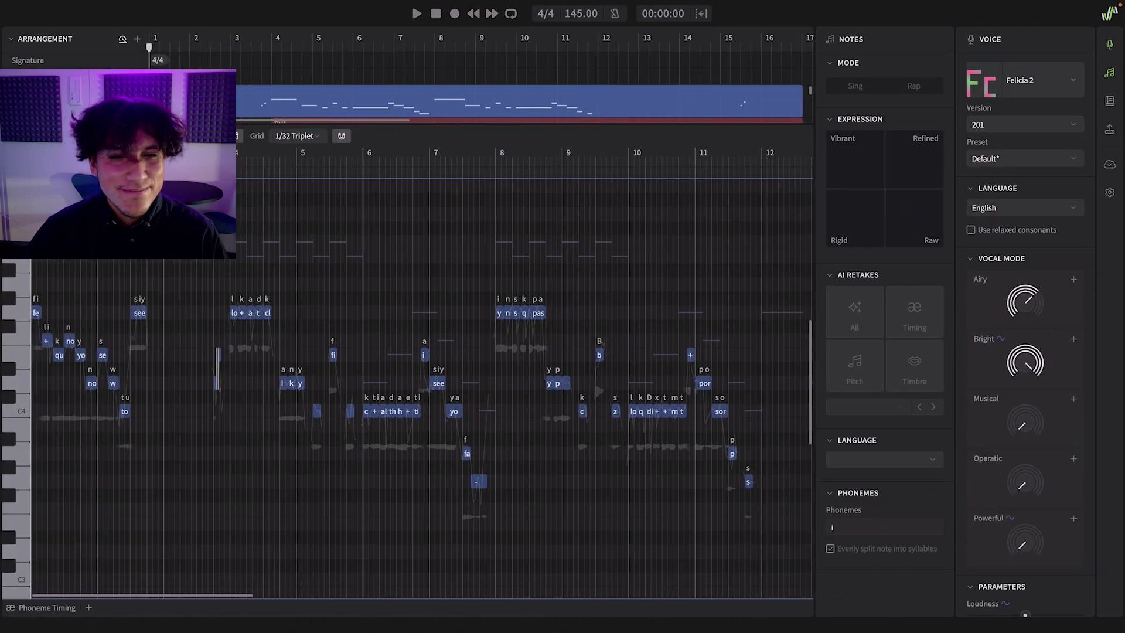
pyautogui.press('space')
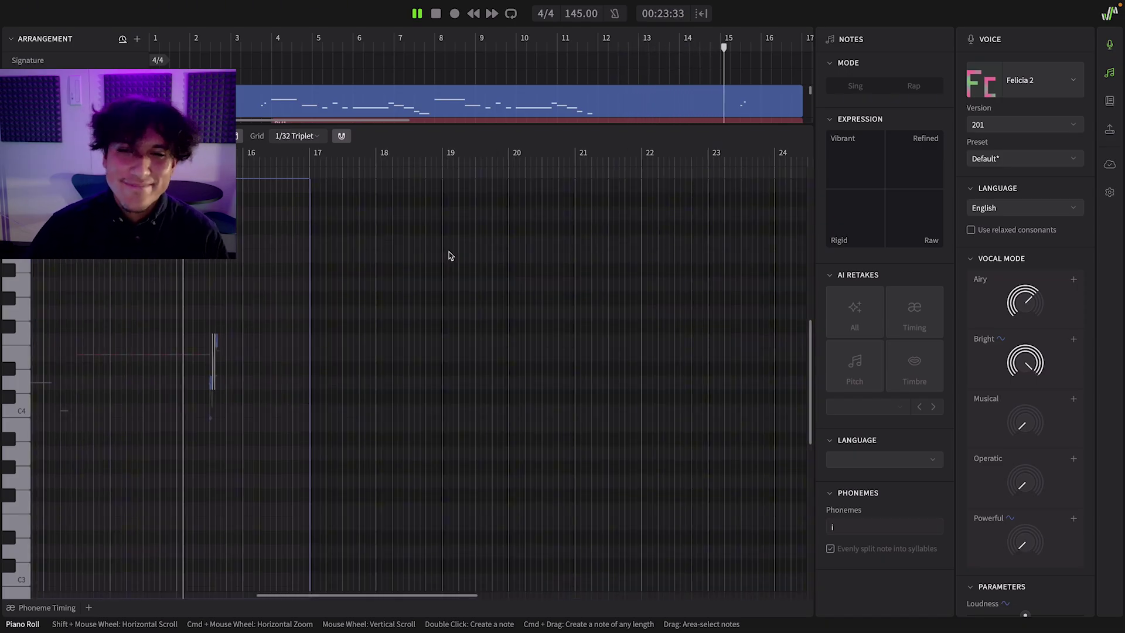
pyautogui.press('space')
pyautogui.hscroll(-10, 449, 255)
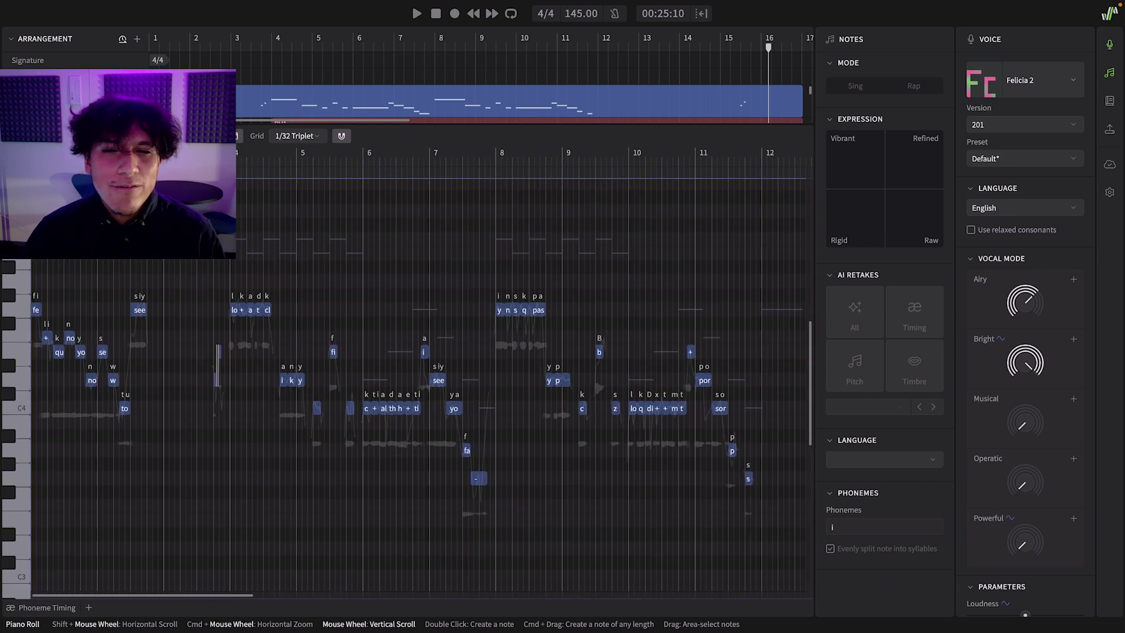
pyautogui.click(187, 39)
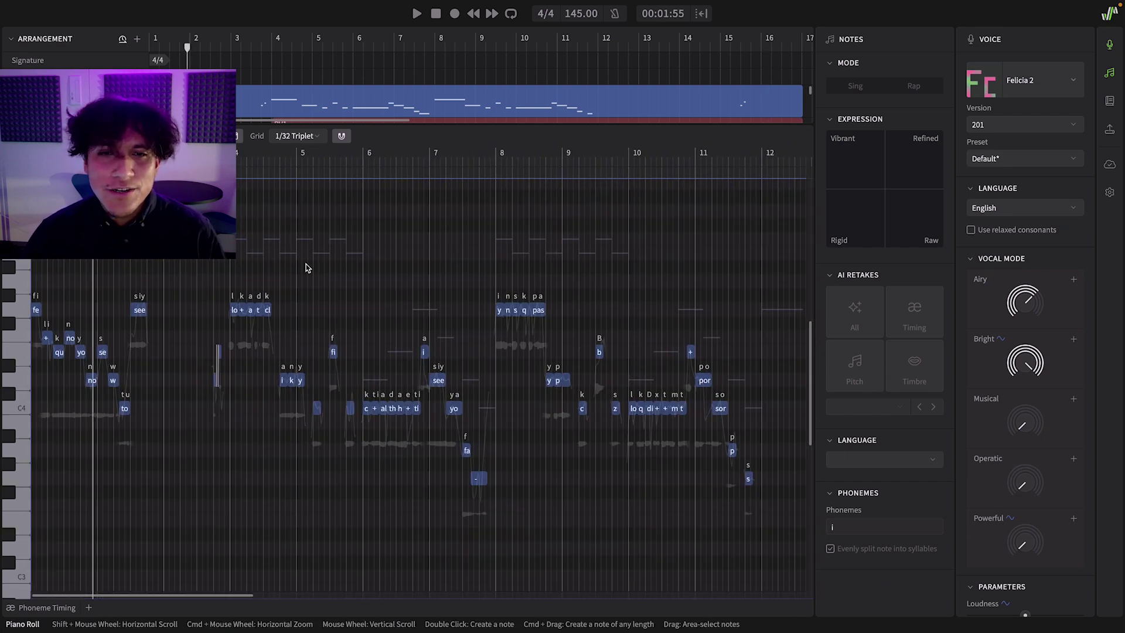
pyautogui.keyDown('ctrl'); pyautogui.scroll(2, 326, 273); pyautogui.keyUp('ctrl')
pyautogui.keyDown('ctrl'); pyautogui.scroll(2, 327, 274); pyautogui.keyUp('ctrl')
pyautogui.keyDown('ctrl'); pyautogui.scroll(2, 326, 274); pyautogui.keyUp('ctrl')
pyautogui.hscroll(-2, 326, 275)
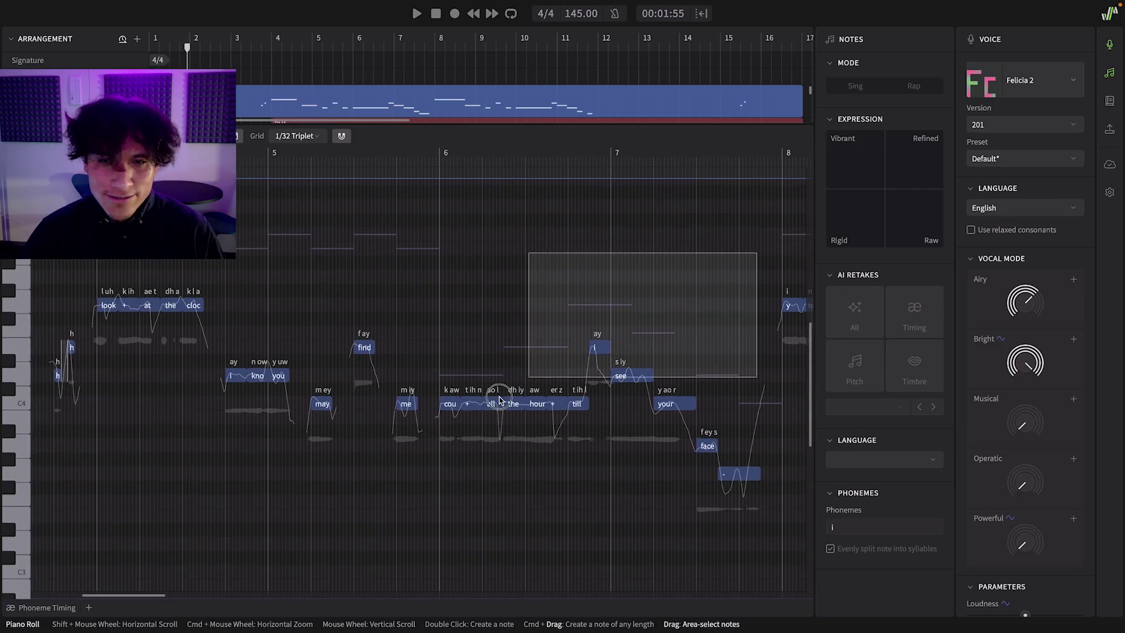
pyautogui.moveTo(469, 420); pyautogui.dragTo(87, 527)
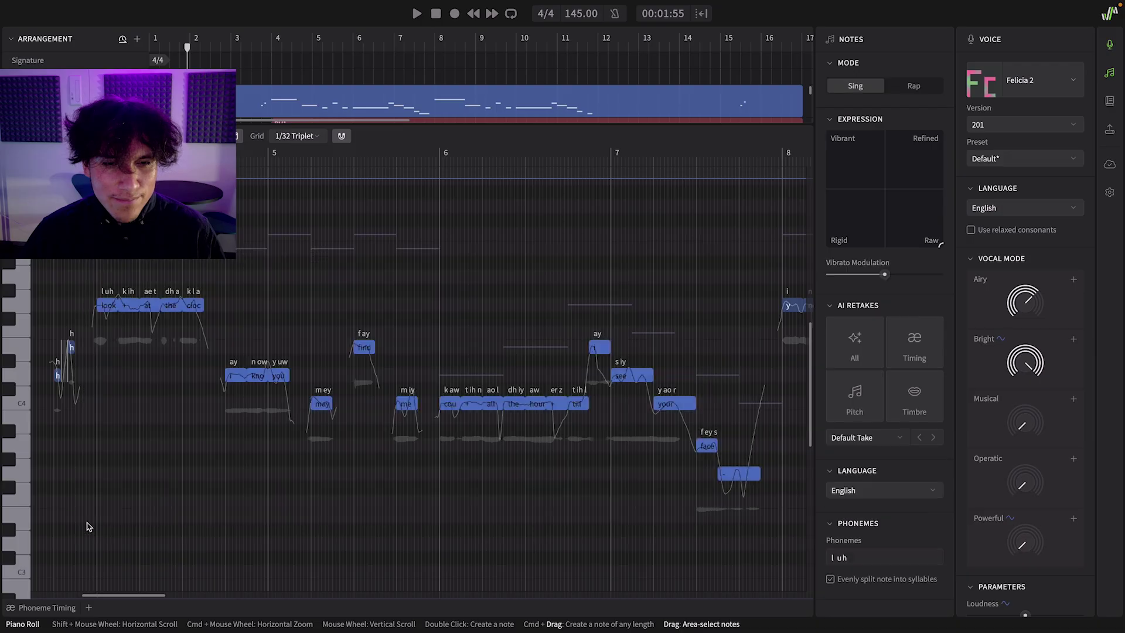
pyautogui.click(905, 349)
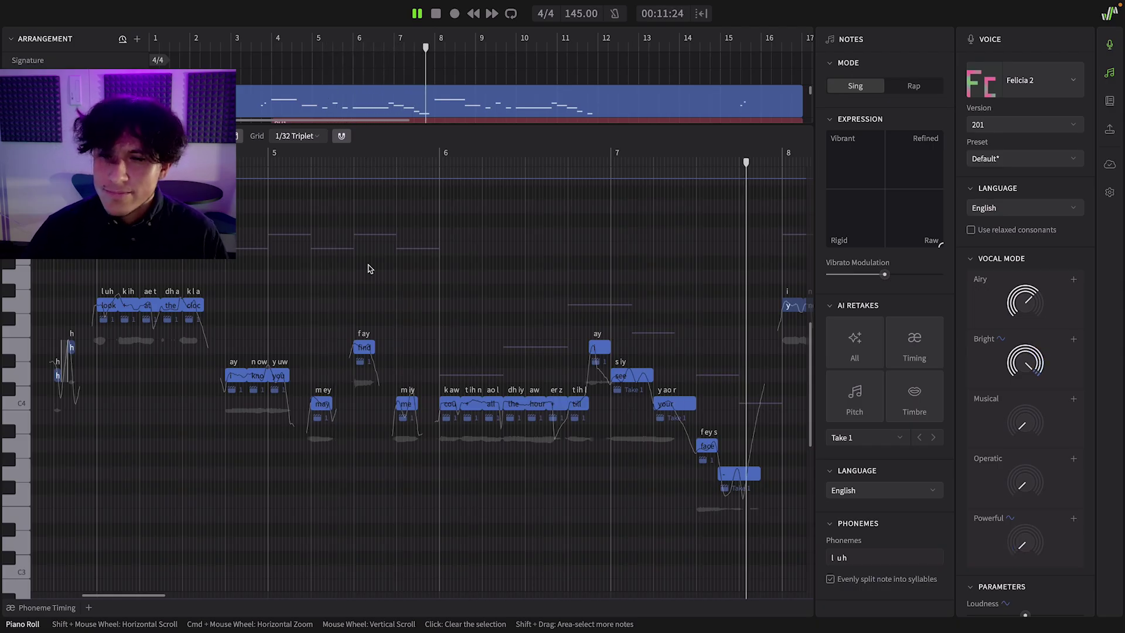
pyautogui.press('space')
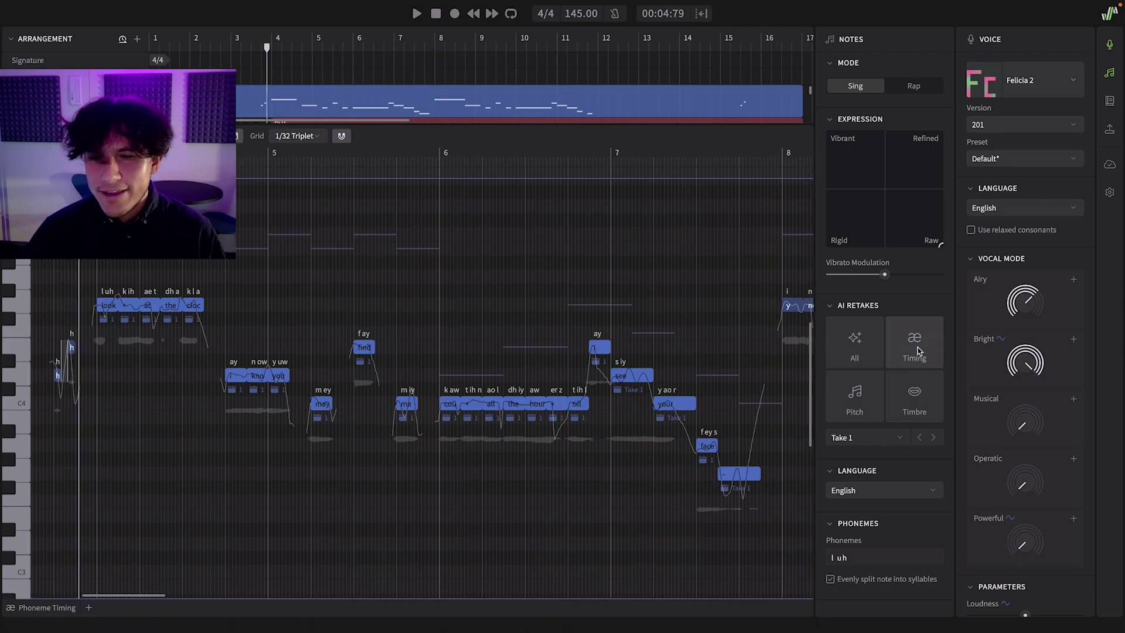
pyautogui.click(914, 345)
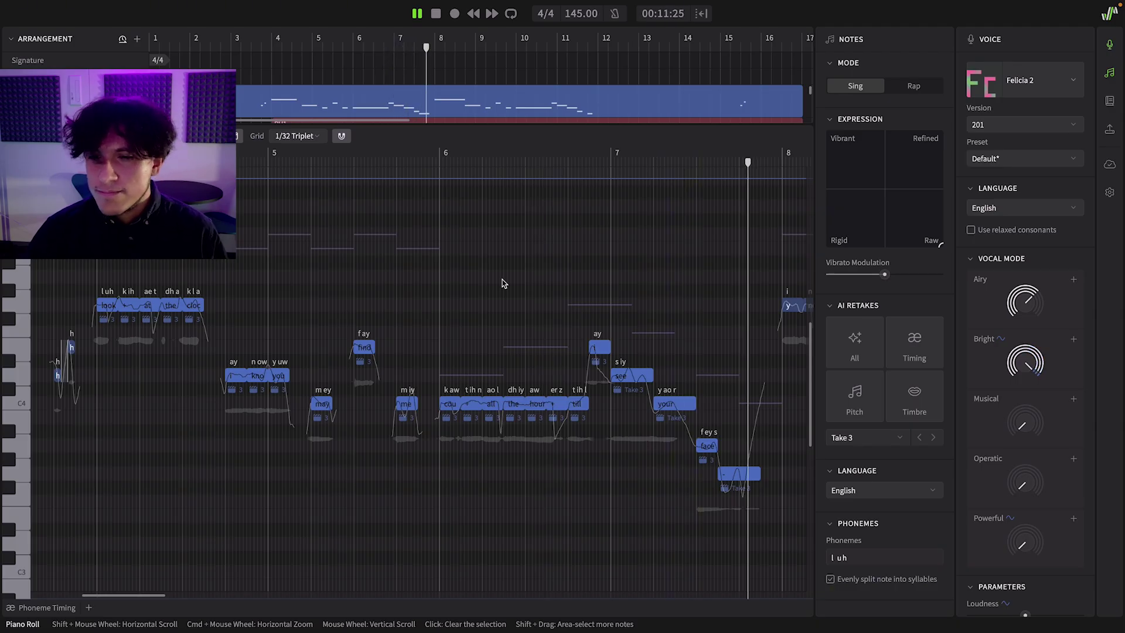
pyautogui.press('space')
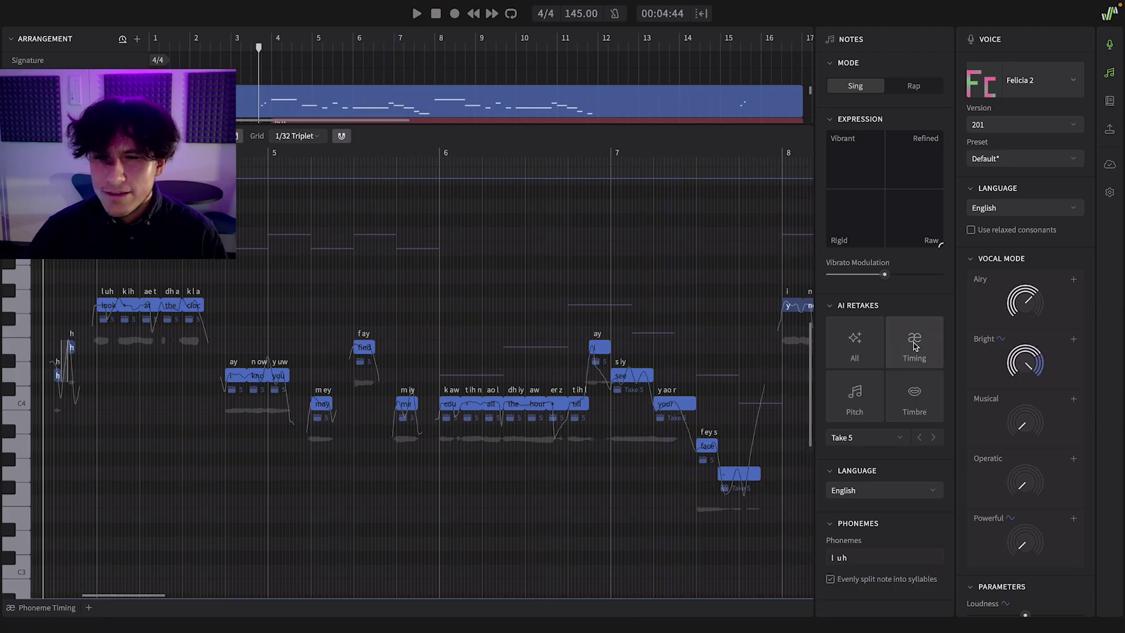
pyautogui.press('space')
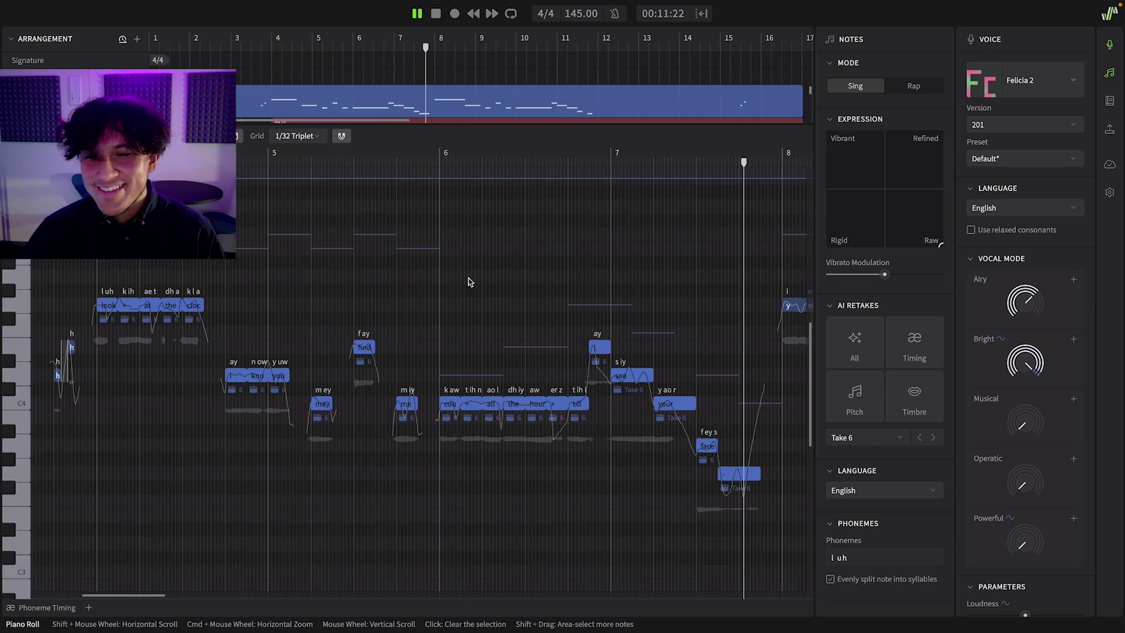
pyautogui.press('space')
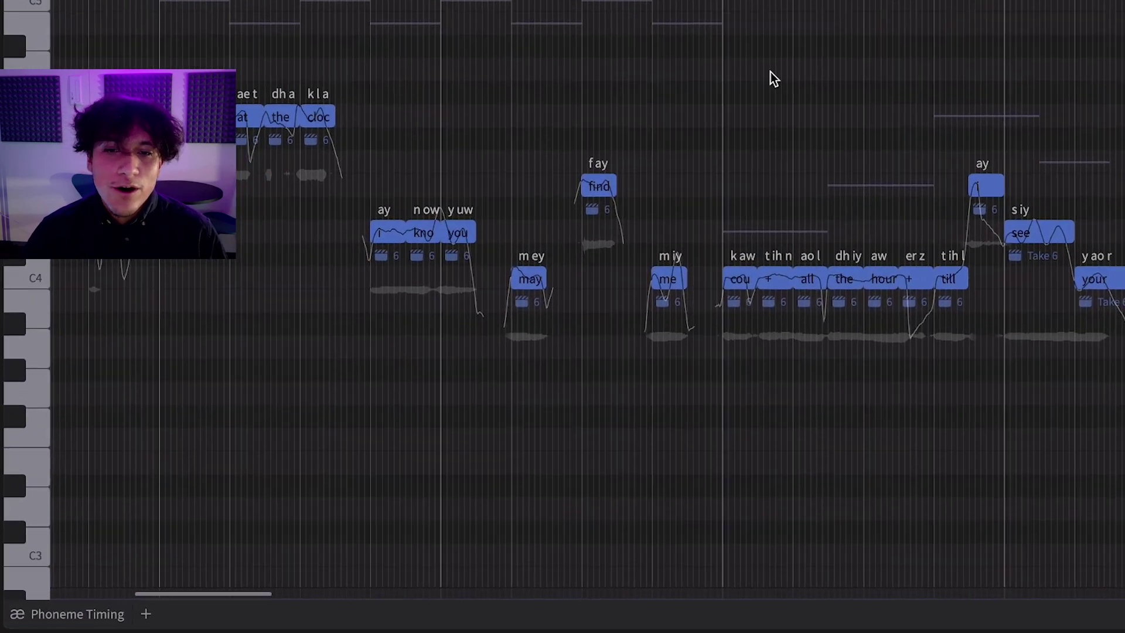
pyautogui.scroll(-1, 468, 281)
pyautogui.scroll(-1, 782, 71)
pyautogui.scroll(-1, 781, 70)
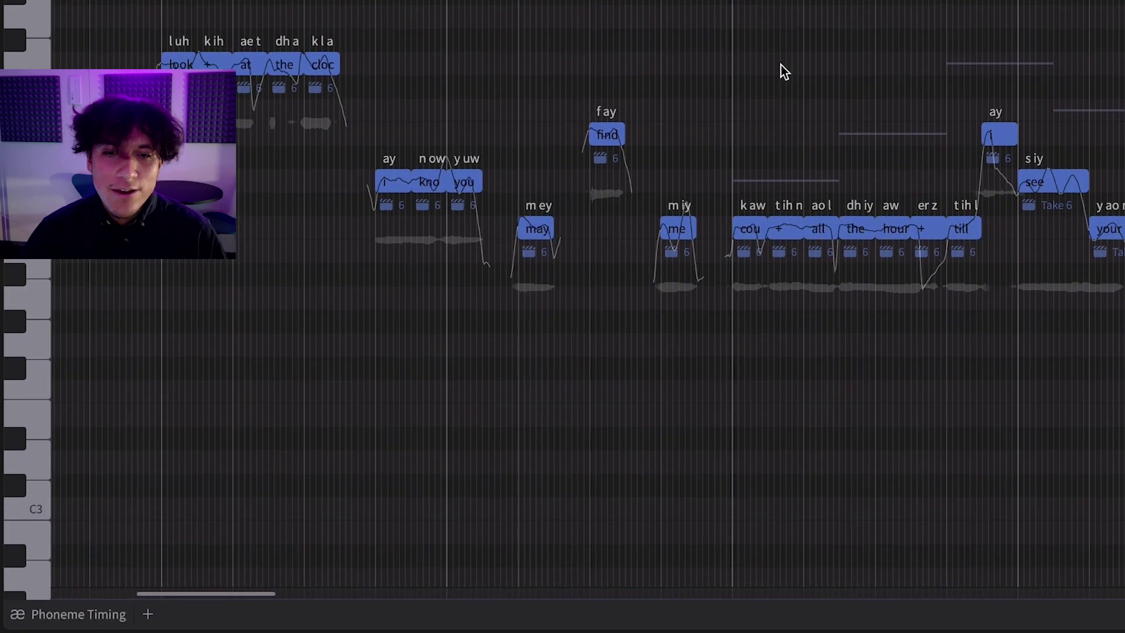
# - Open and enlarge the Phoneme Timing lane, try and undo edits on 'counting', then play
pyautogui.click(95, 616)
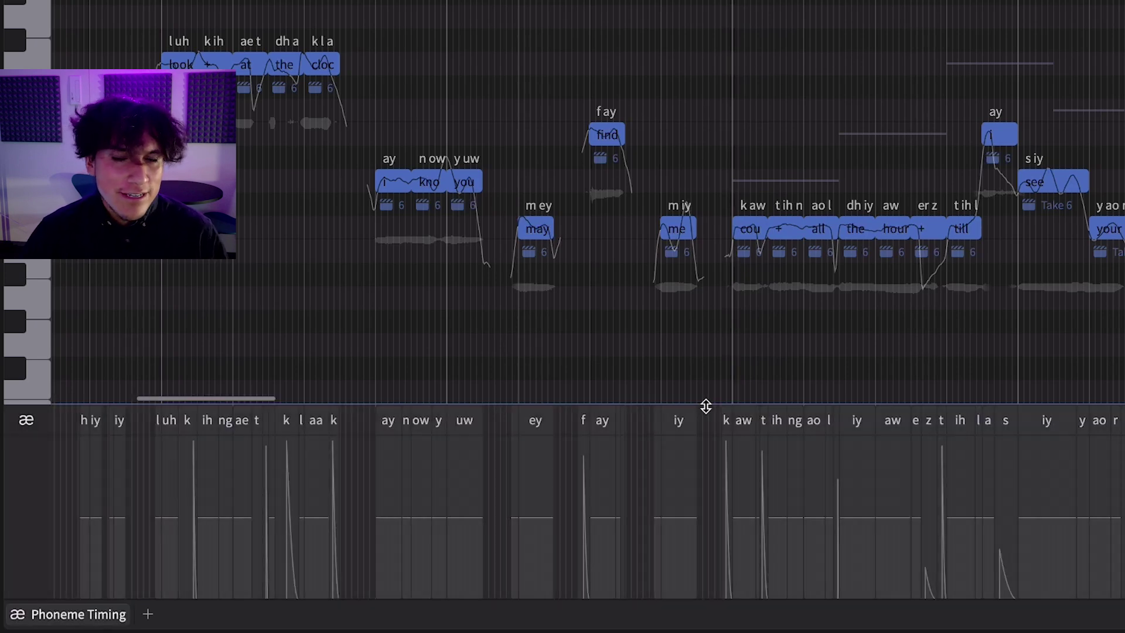
pyautogui.moveTo(705, 404); pyautogui.dragTo(716, 366)
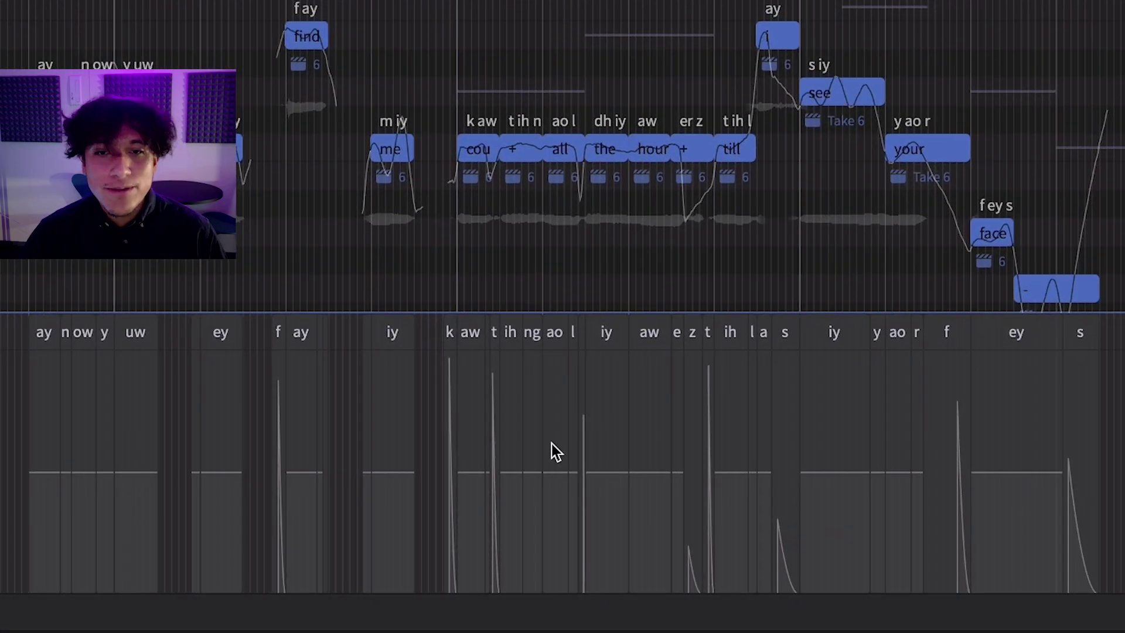
pyautogui.moveTo(540, 441); pyautogui.dragTo(555, 421)
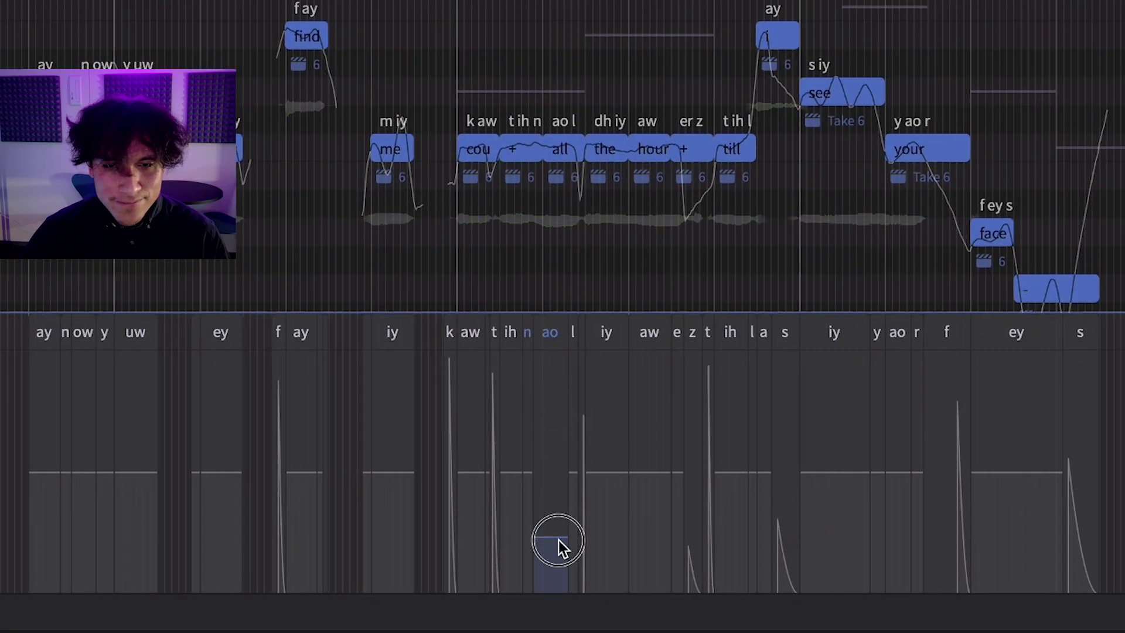
pyautogui.hotkey('ctrl', 'z')
pyautogui.hotkey('ctrl', 'z')
pyautogui.hotkey('ctrl', 'z')
pyautogui.scroll(3, 430, 271)
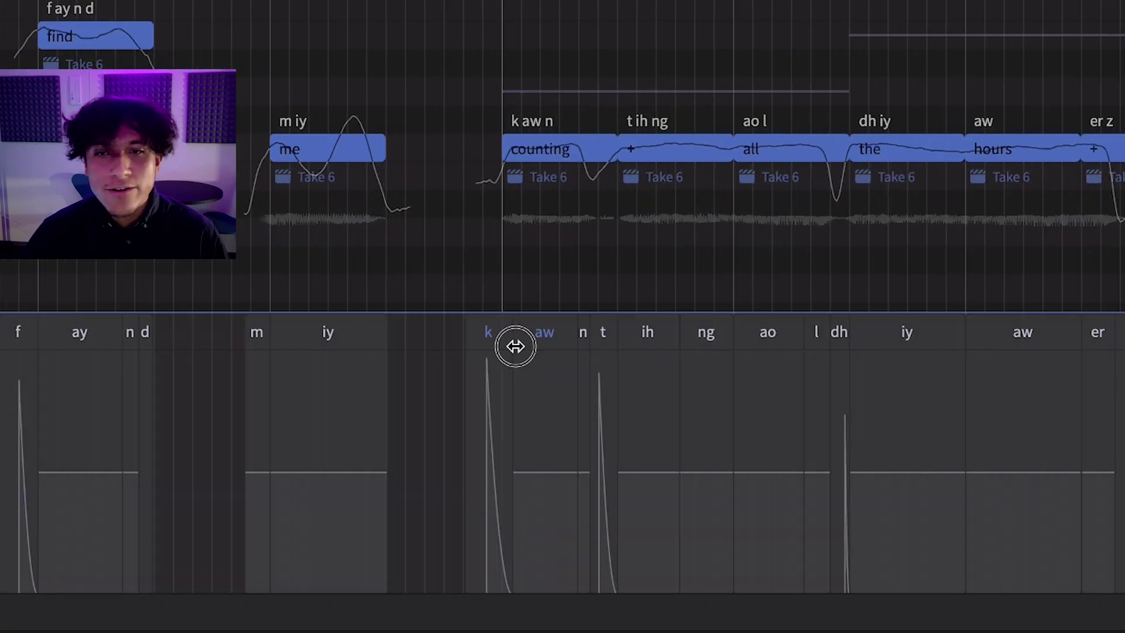
pyautogui.moveTo(501, 346)
pyautogui.mouseDown()
pyautogui.moveTo(515, 382)
pyautogui.moveTo(478, 382)
pyautogui.mouseUp()
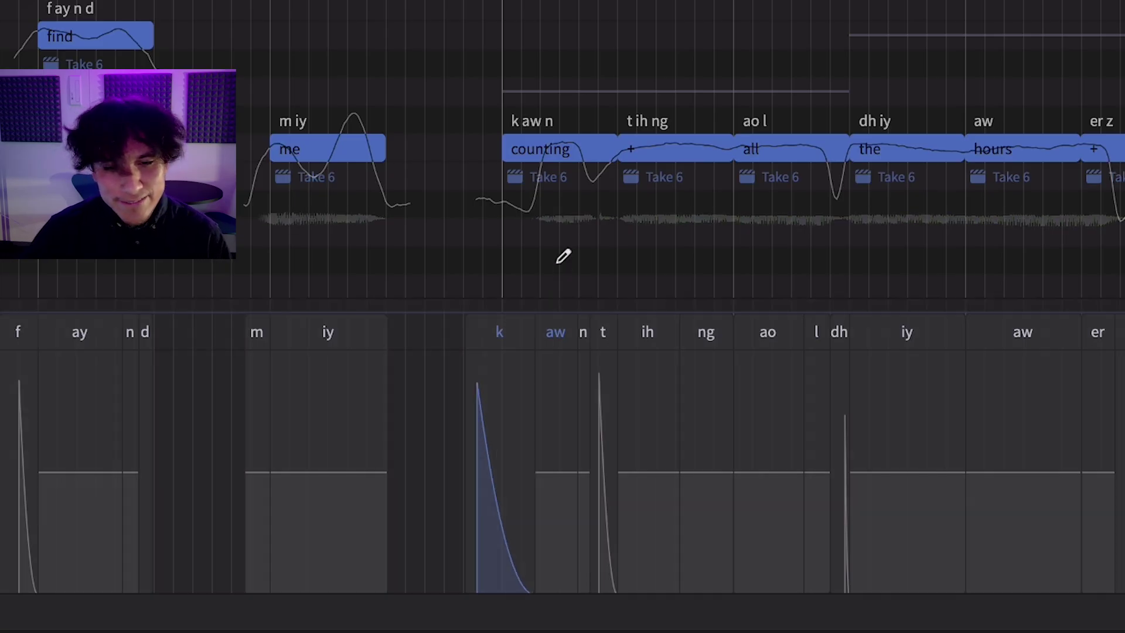
pyautogui.hotkey('ctrl', 'z')
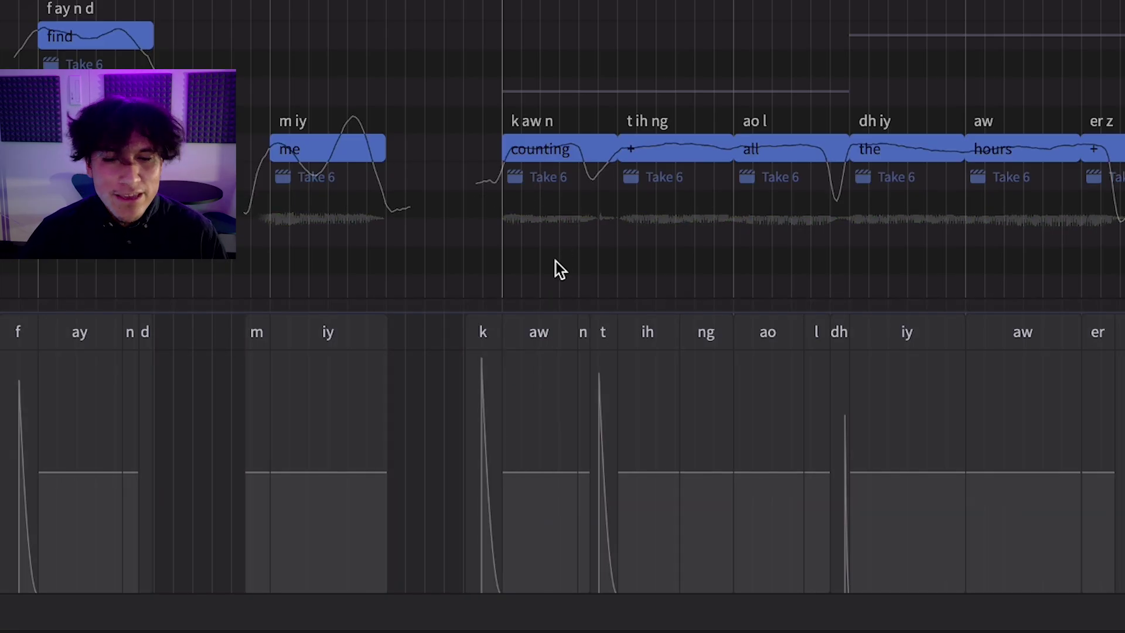
pyautogui.press('space')
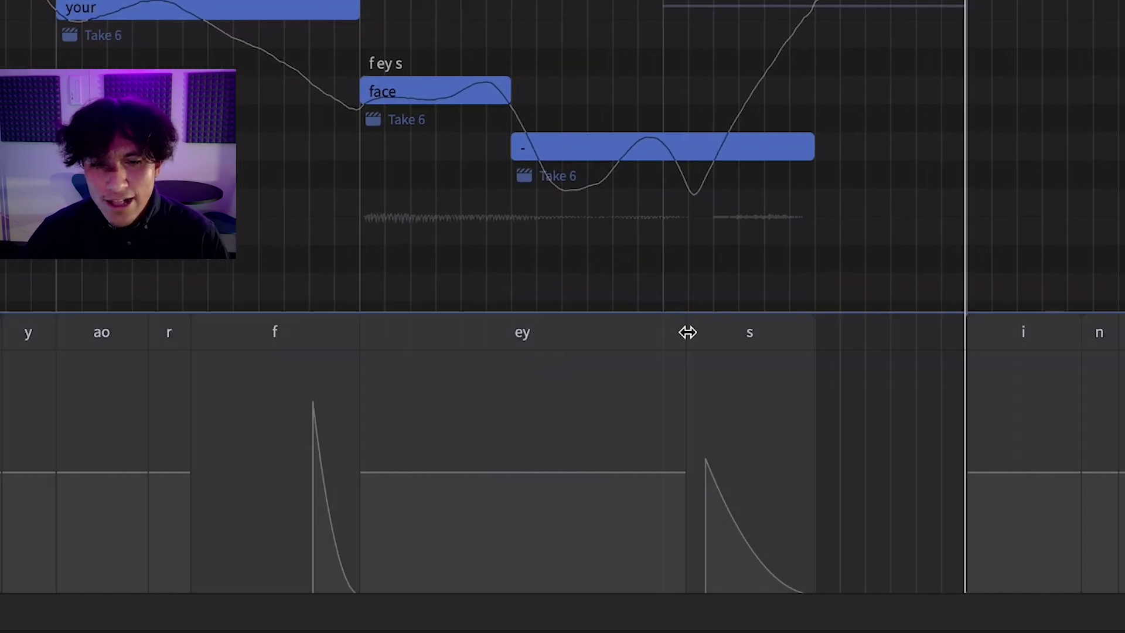
# - End the ey in 'face' earlier and raise the ey and s strengths
pyautogui.moveTo(686, 331); pyautogui.dragTo(648, 340)
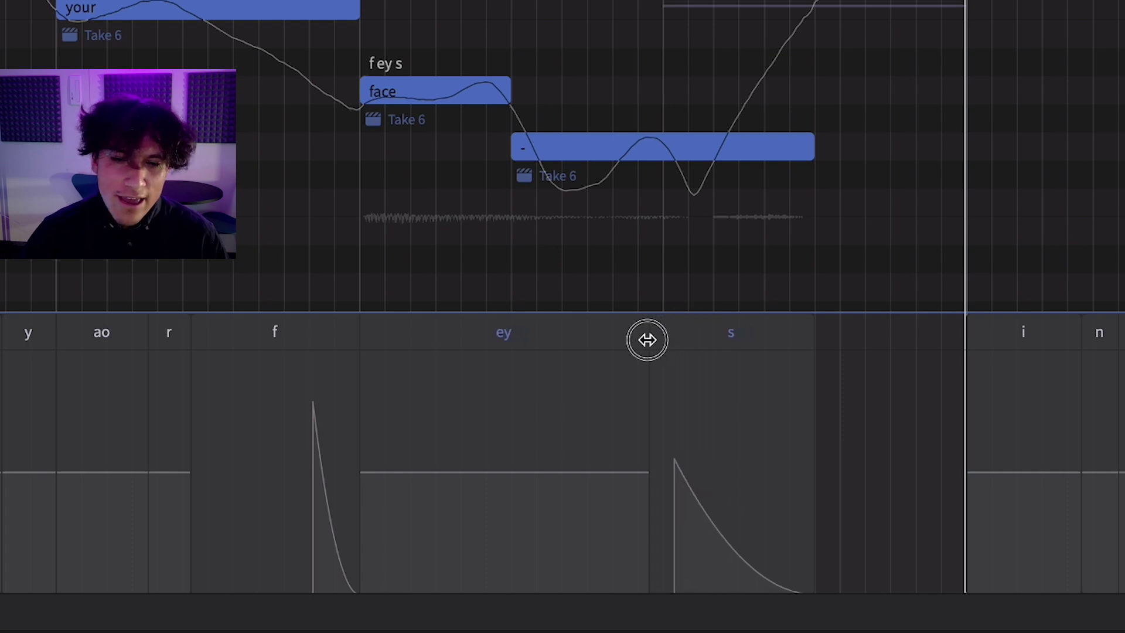
pyautogui.moveTo(553, 472); pyautogui.dragTo(541, 421)
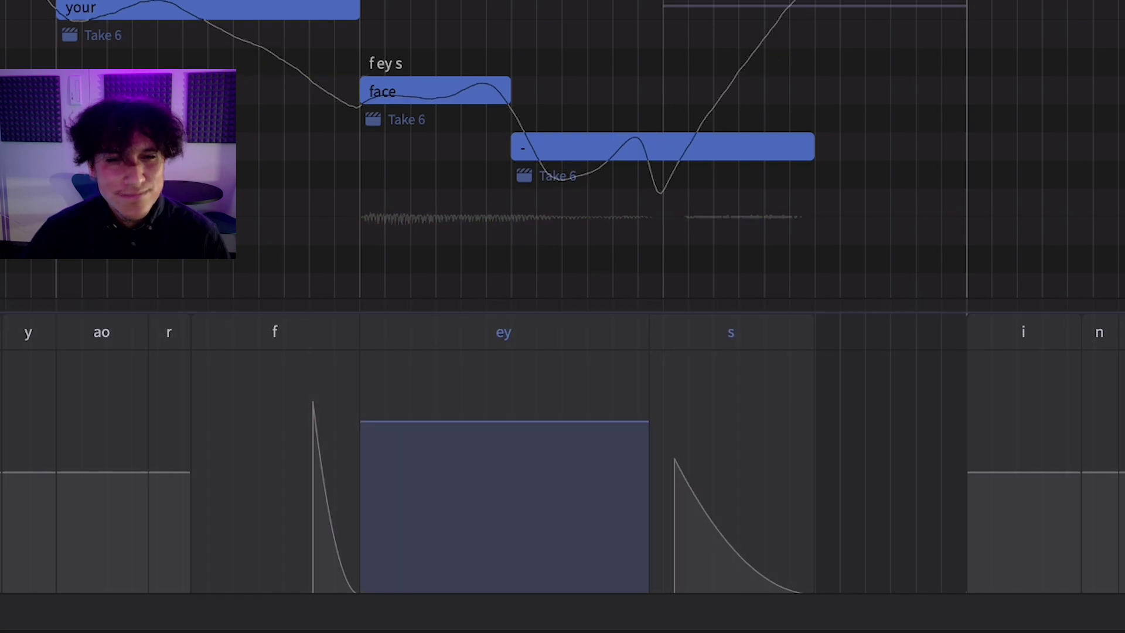
pyautogui.press('space')
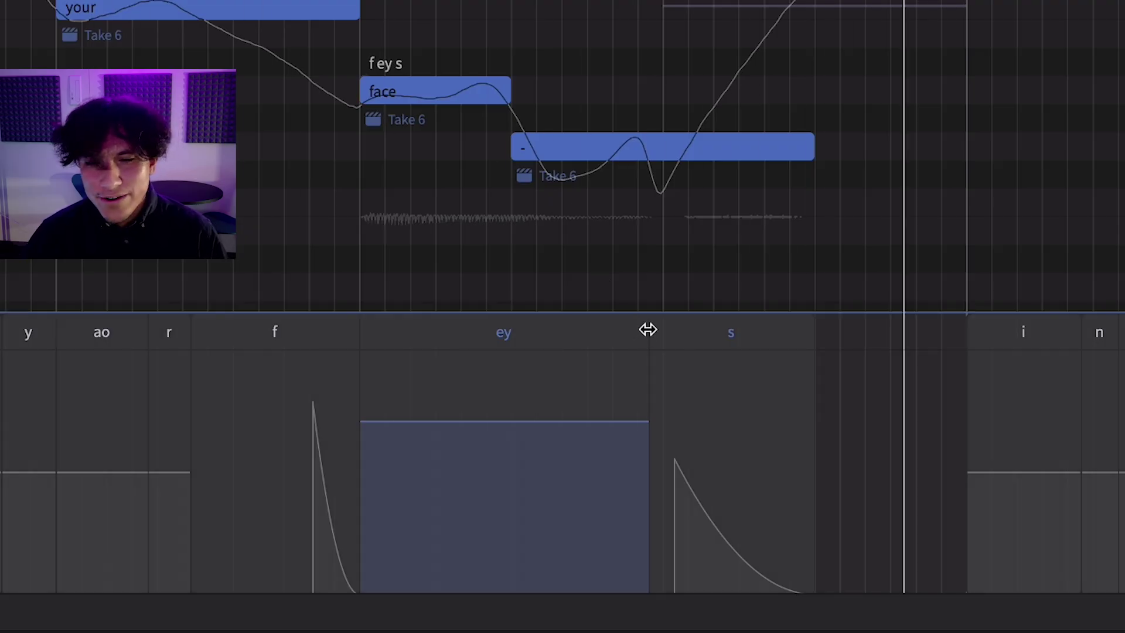
pyautogui.moveTo(648, 334); pyautogui.dragTo(587, 339)
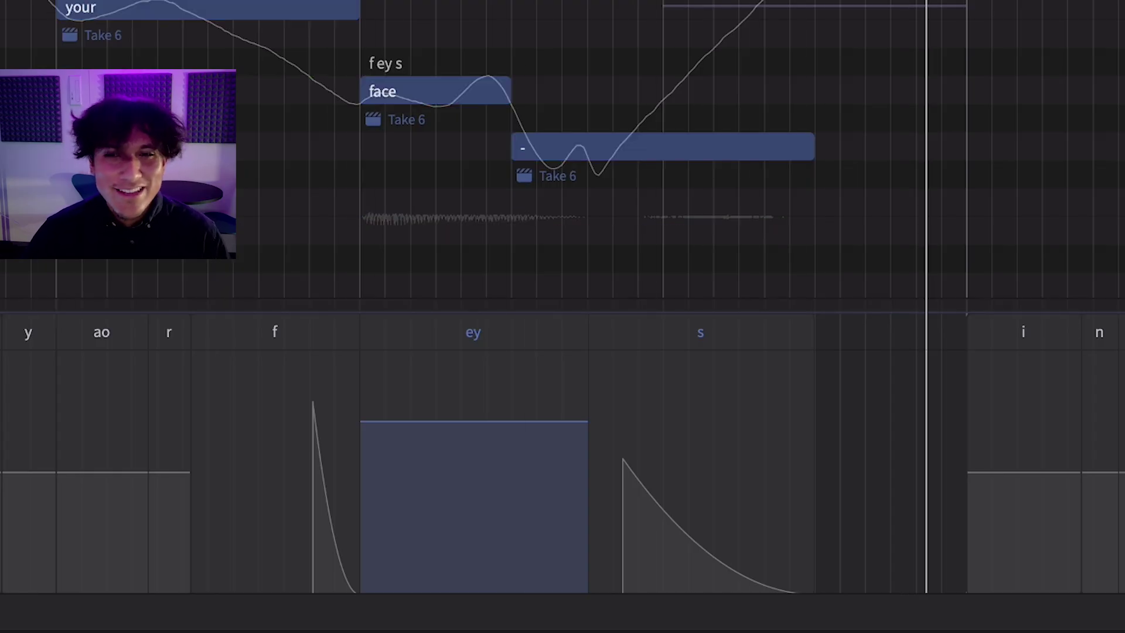
pyautogui.moveTo(482, 423); pyautogui.dragTo(481, 415)
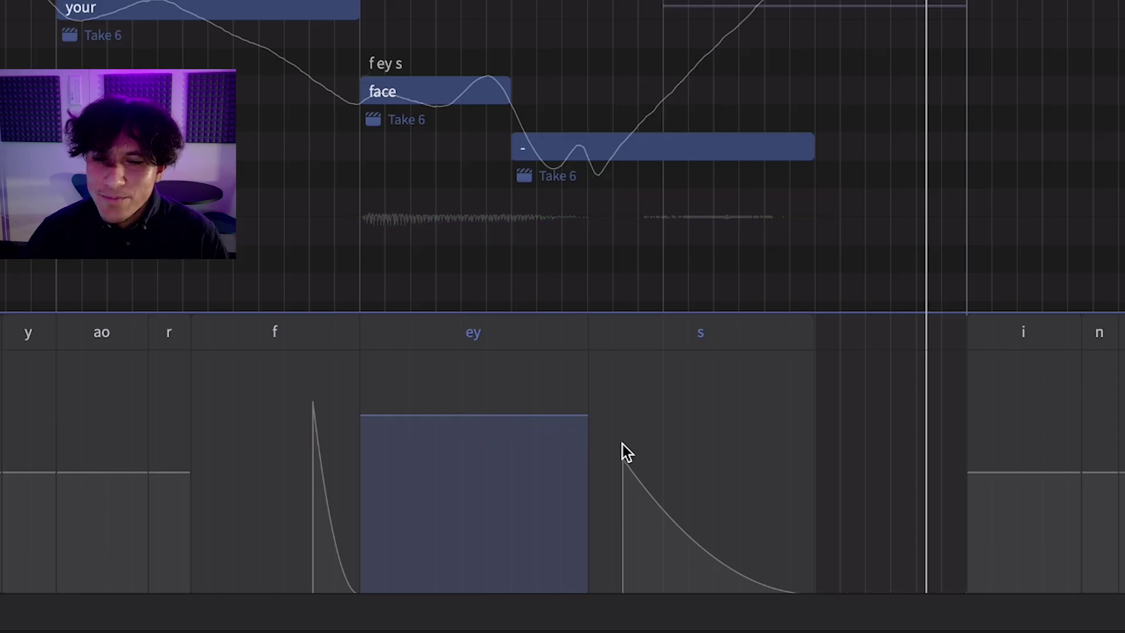
pyautogui.moveTo(628, 447); pyautogui.dragTo(632, 439)
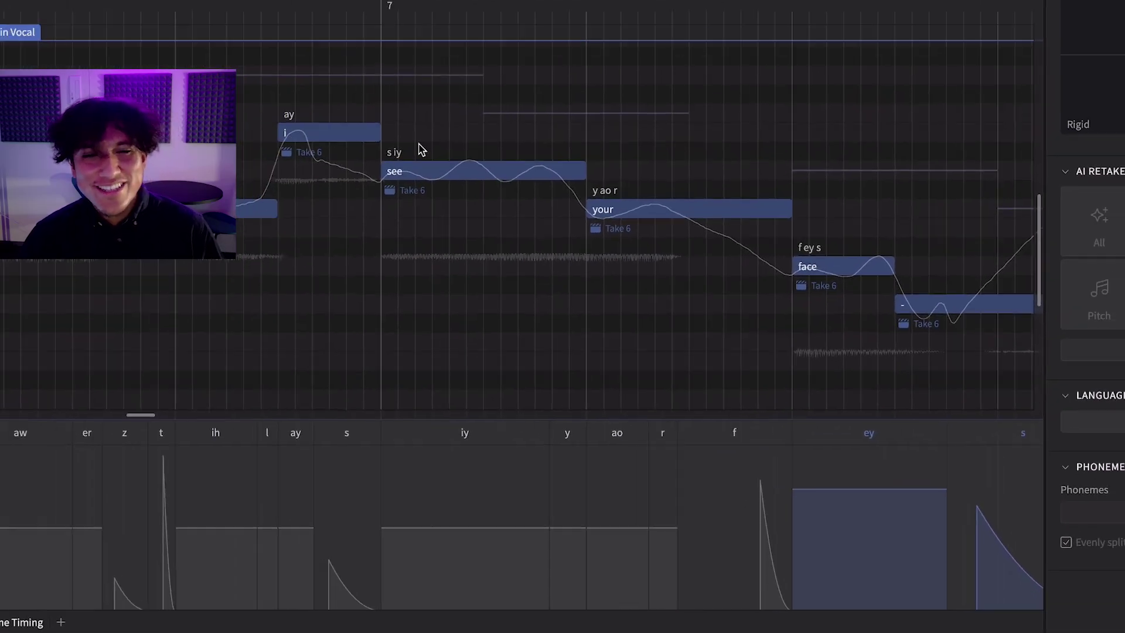
pyautogui.hscroll(-10, 423, 157)
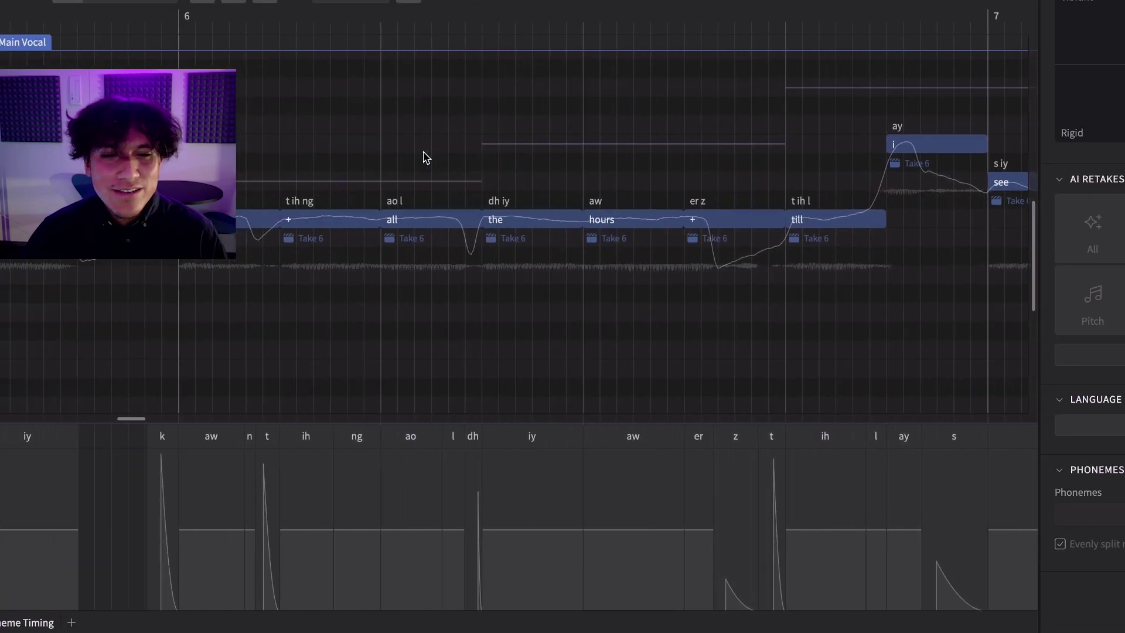
pyautogui.hscroll(-3, 423, 158)
pyautogui.hscroll(-5, 423, 158)
pyautogui.hscroll(-3, 423, 157)
pyautogui.hscroll(-4, 423, 157)
pyautogui.hscroll(2, 422, 158)
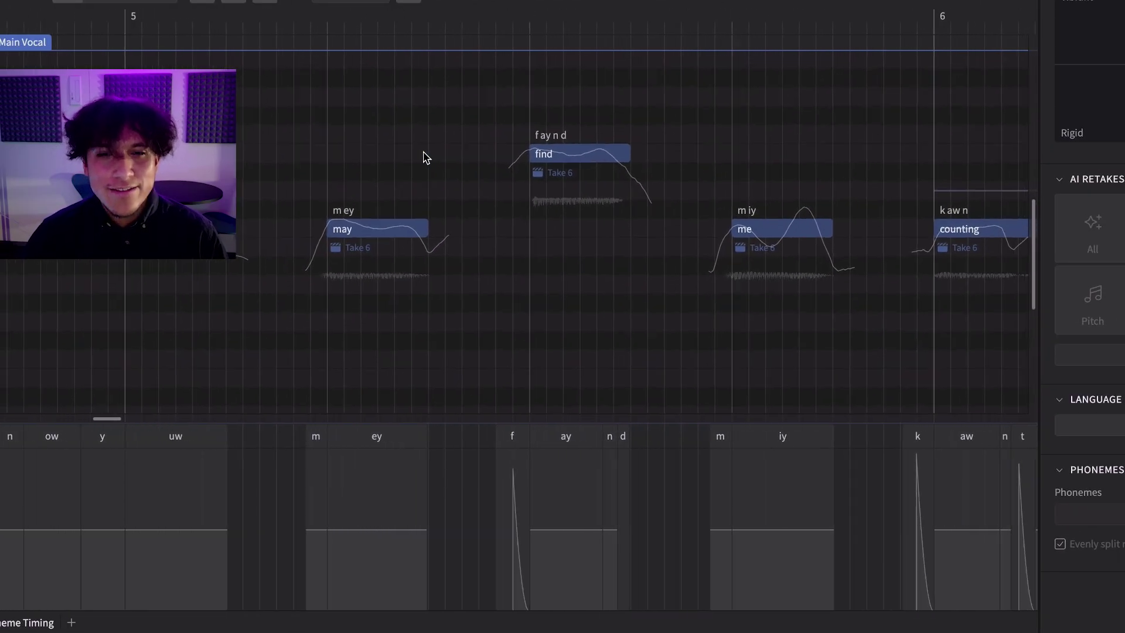
pyautogui.hscroll(2, 423, 157)
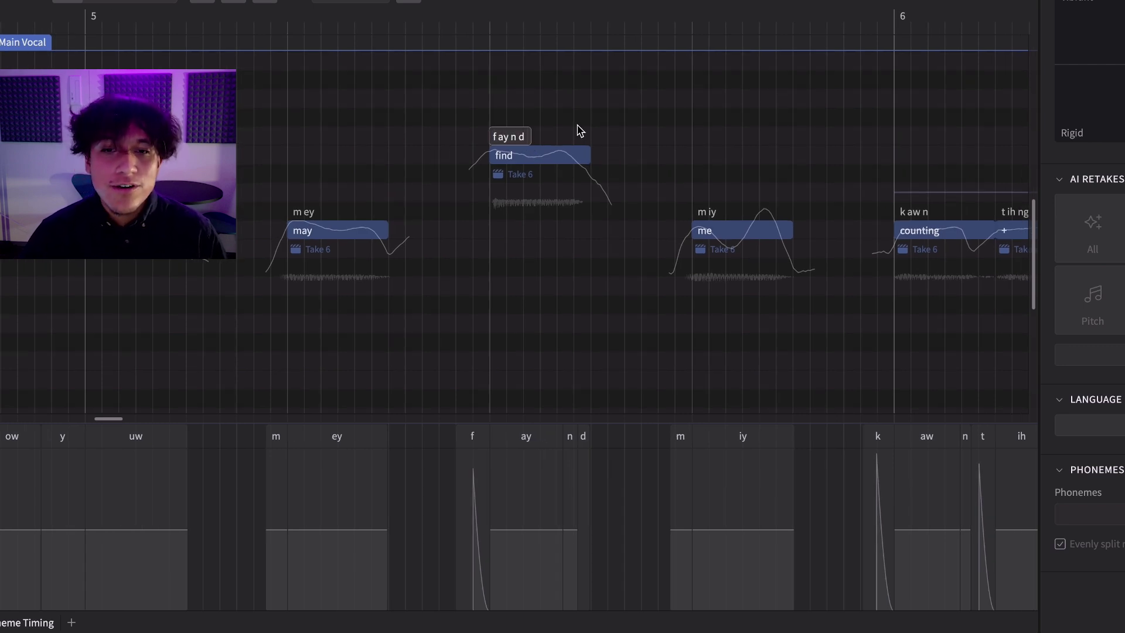
pyautogui.write('uw')
# - Apply phonemes 'f ay n d uw' to 'find' and lengthen its d and n sounds
pyautogui.press('Return')
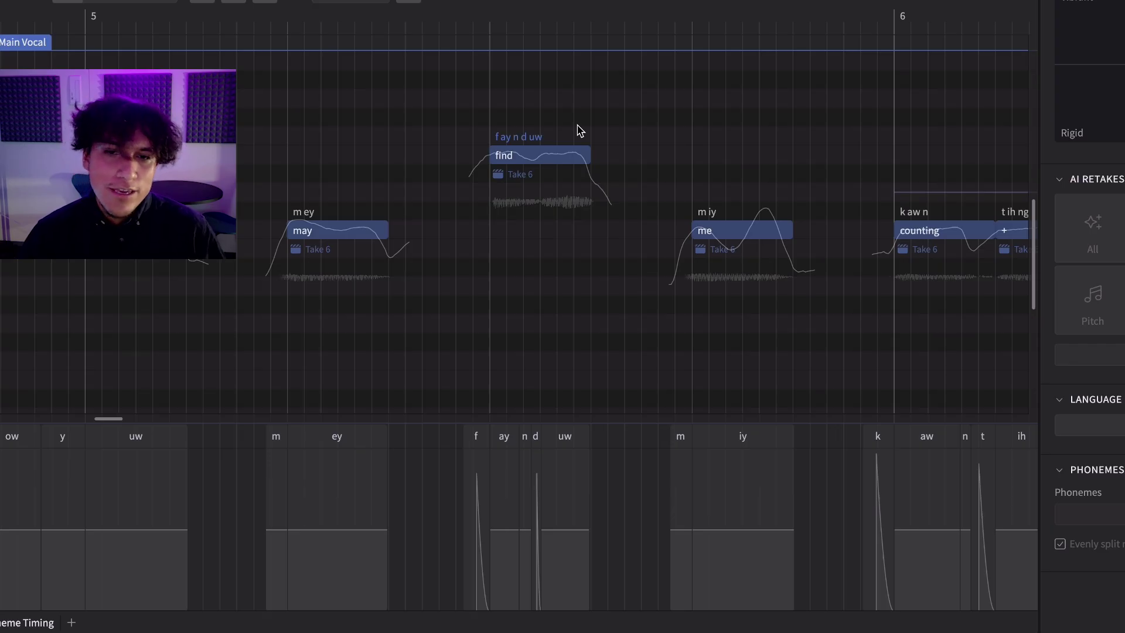
pyautogui.click(33, 27)
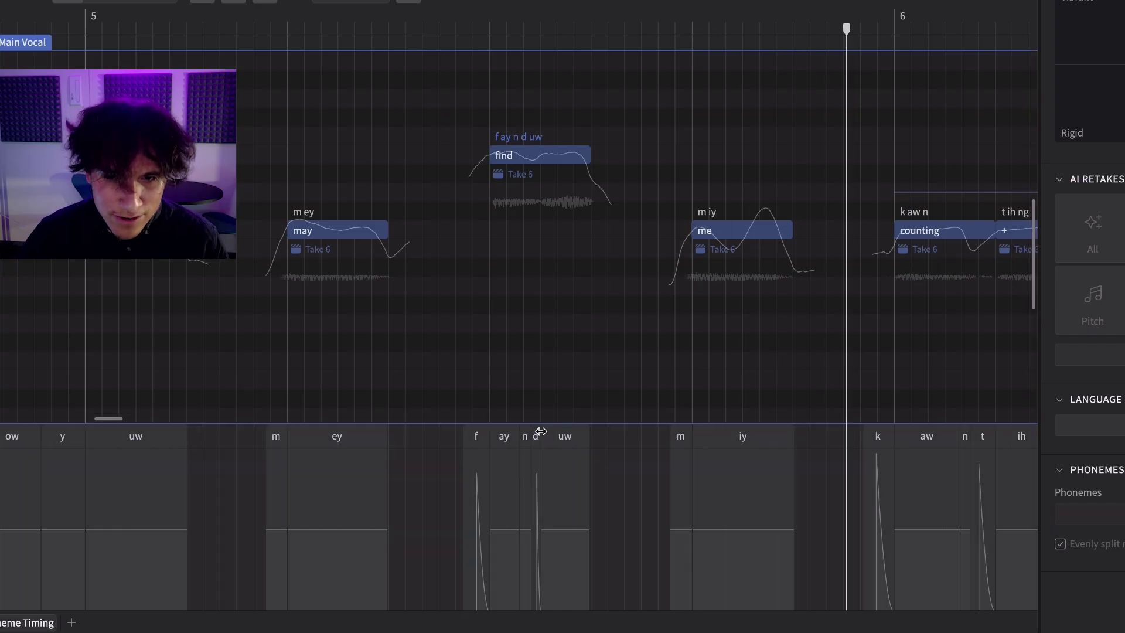
pyautogui.moveTo(544, 432); pyautogui.dragTo(623, 438)
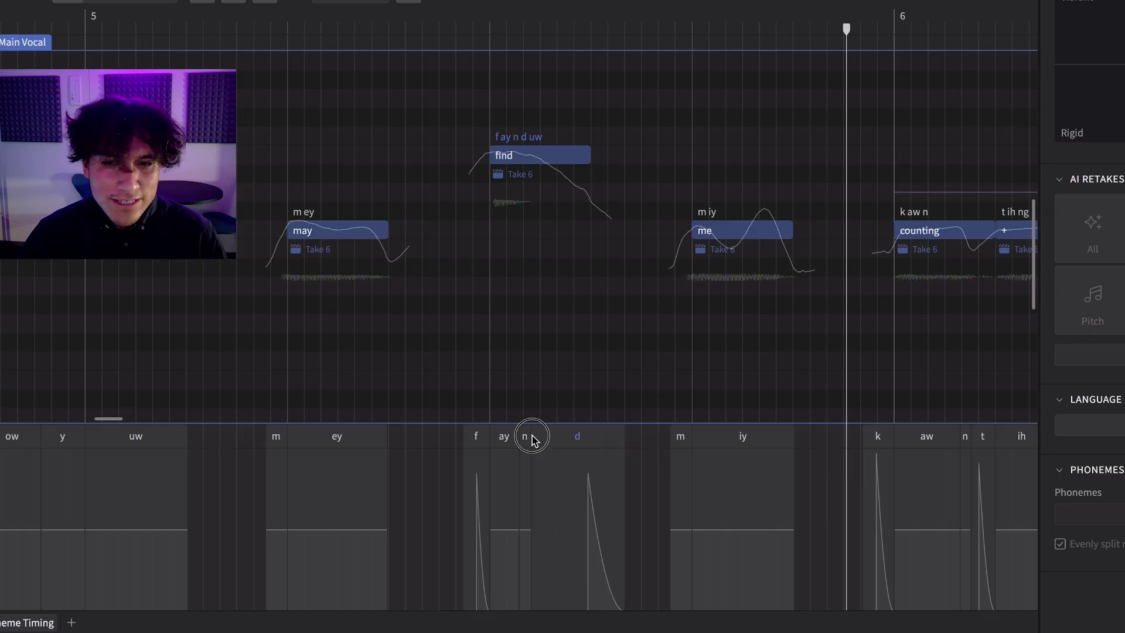
pyautogui.moveTo(547, 439); pyautogui.dragTo(572, 443)
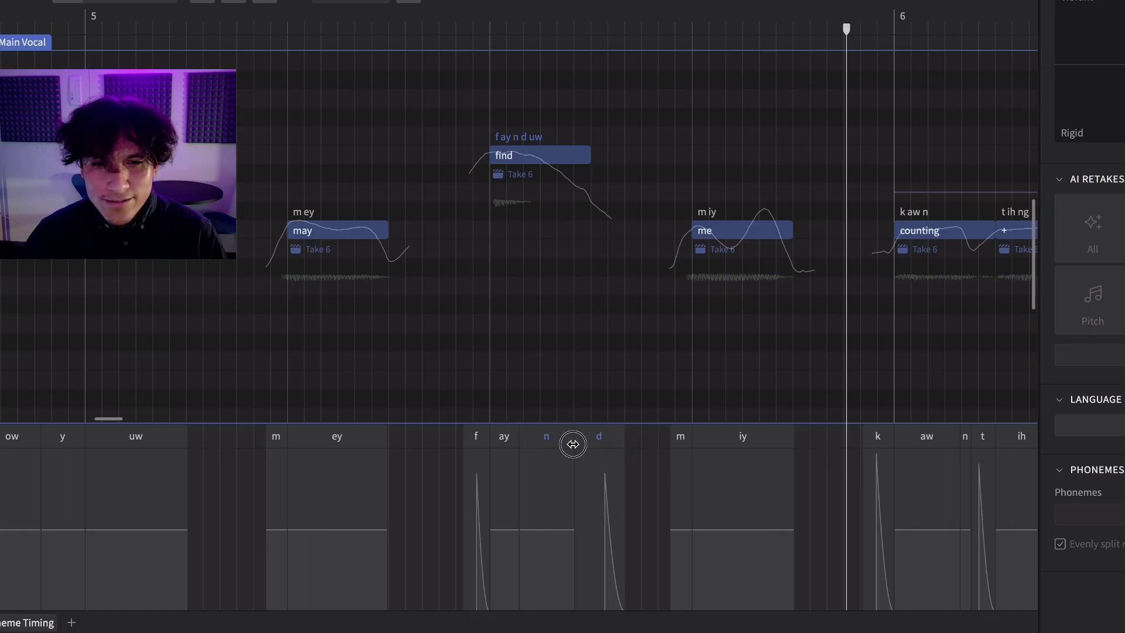
pyautogui.click(520, 436)
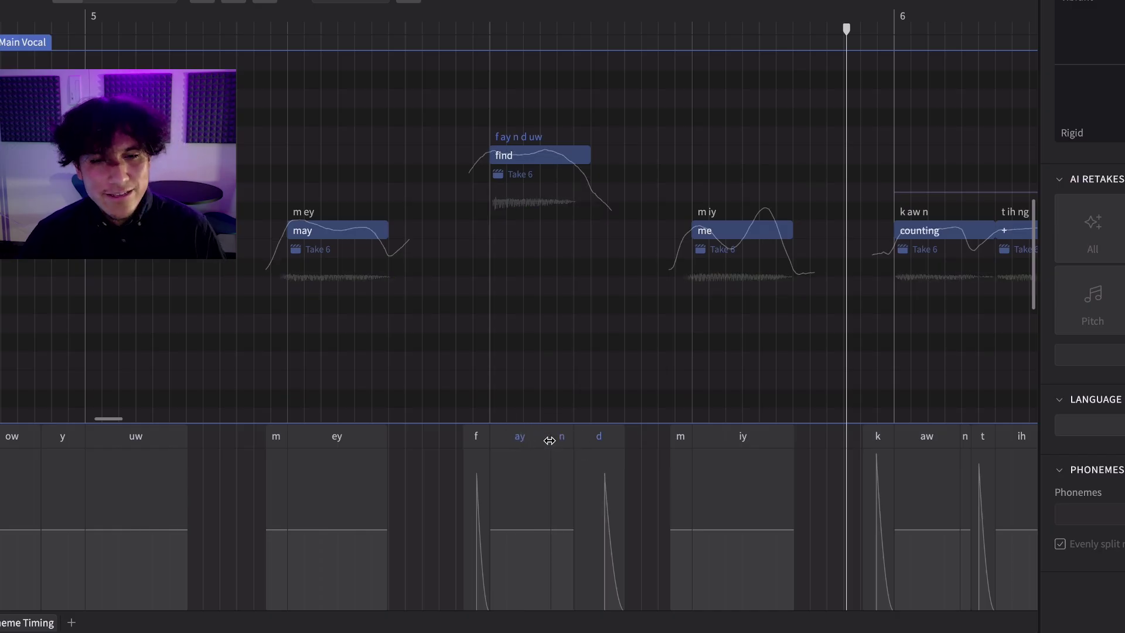
pyautogui.press('space')
pyautogui.press('space')
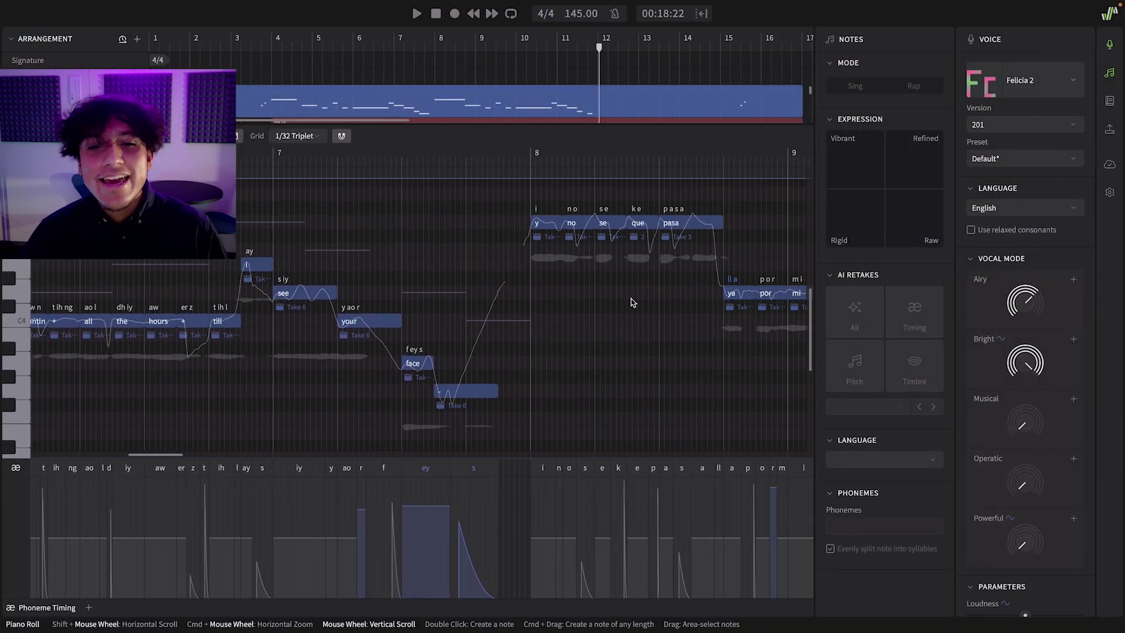
pyautogui.hscroll(3, 631, 303)
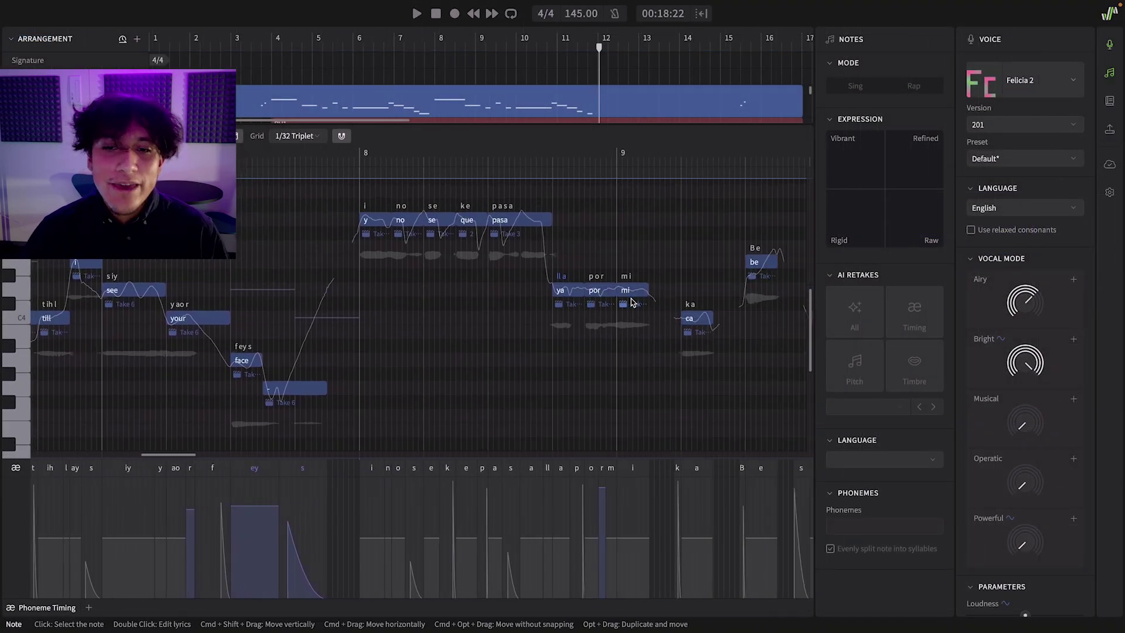
pyautogui.hscroll(3, 630, 303)
pyautogui.hscroll(3, 630, 302)
pyautogui.hscroll(3, 630, 303)
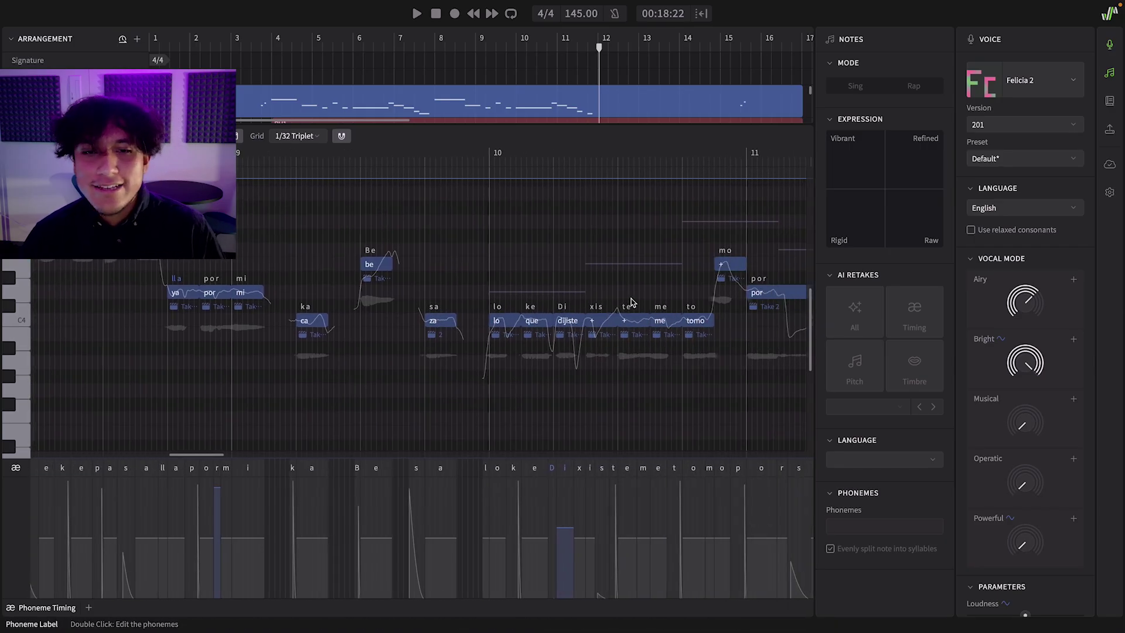
pyautogui.hscroll(2, 630, 302)
pyautogui.scroll(-1, 634, 298)
pyautogui.hscroll(2, 634, 295)
pyautogui.hscroll(2, 635, 290)
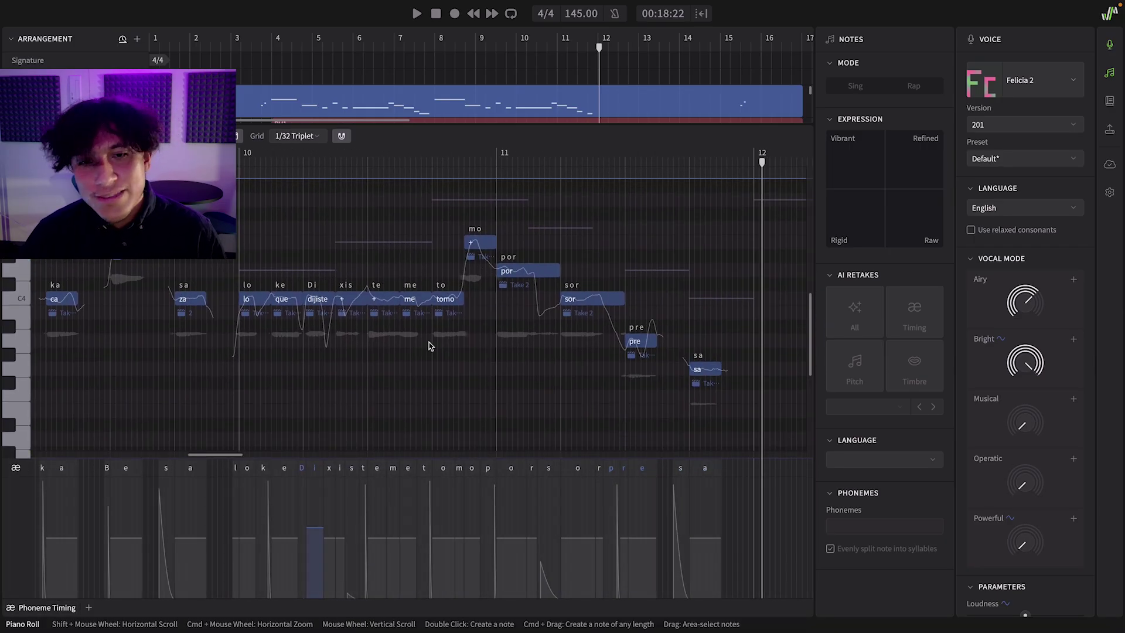
pyautogui.hscroll(-5, 429, 346)
pyautogui.hscroll(-5, 428, 346)
pyautogui.hscroll(-5, 365, 296)
pyautogui.press('Home')
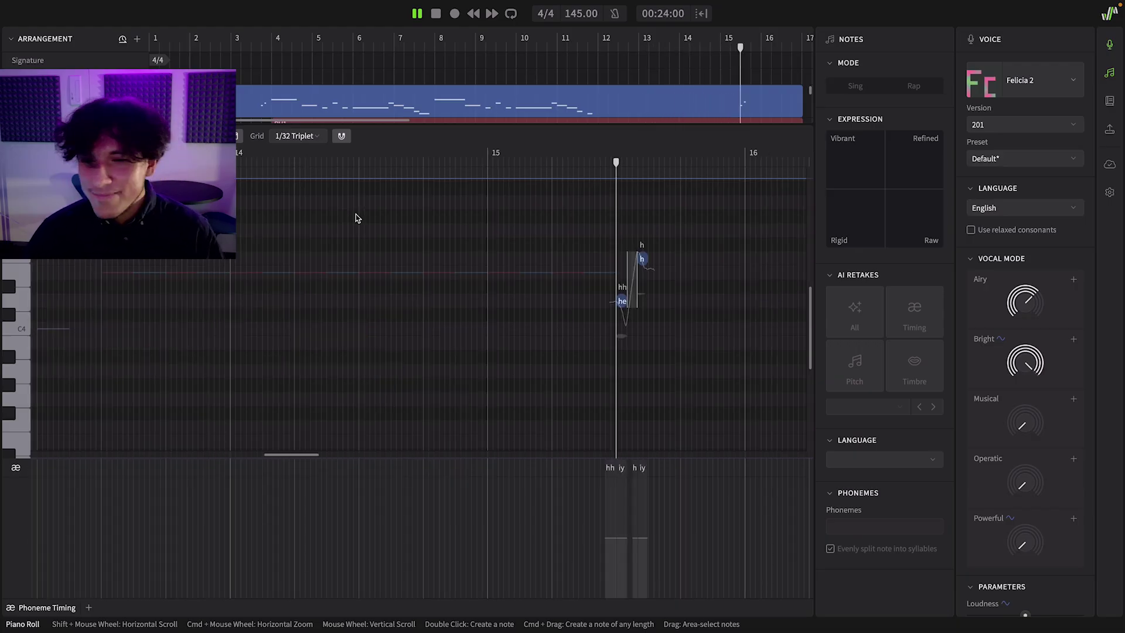
pyautogui.press('space')
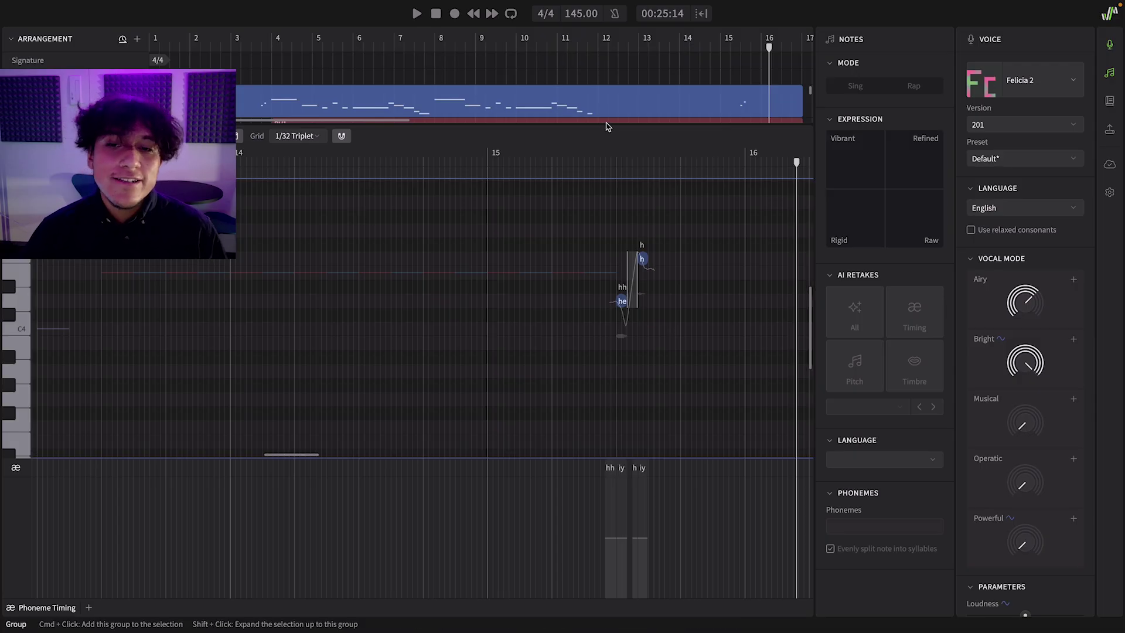
pyautogui.scroll(-2, 630, 110)
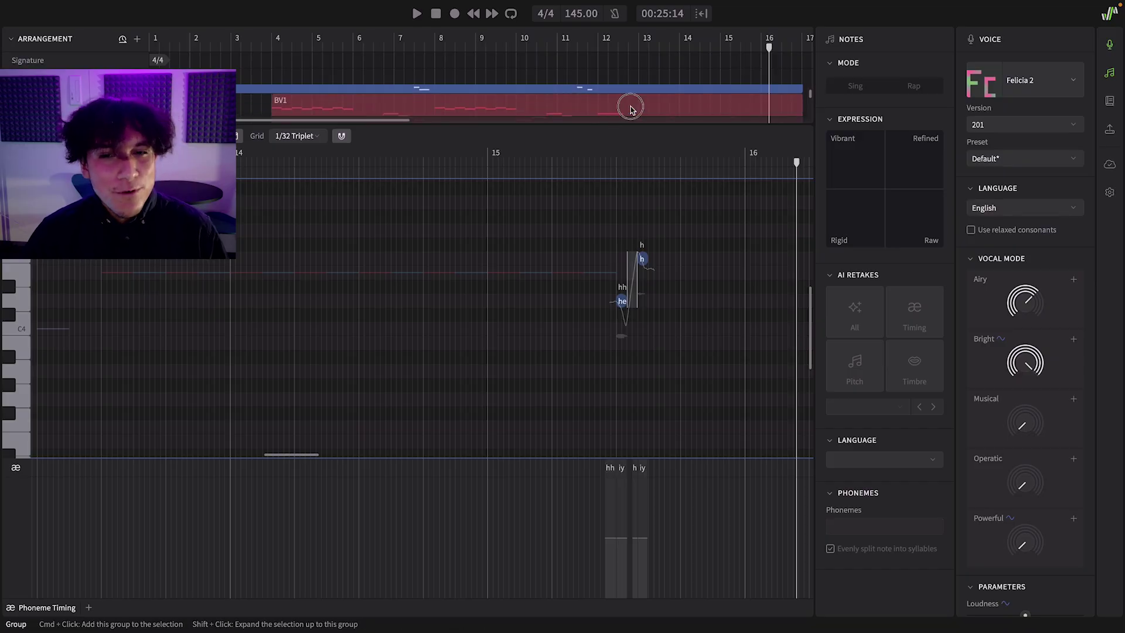
# - Select the BV1 notes from 'at the clock' to 'may', keep Mandarin Chinese, and generate several timing retakes
pyautogui.click(630, 110)
pyautogui.hscroll(-5, 532, 266)
pyautogui.hscroll(-5, 531, 267)
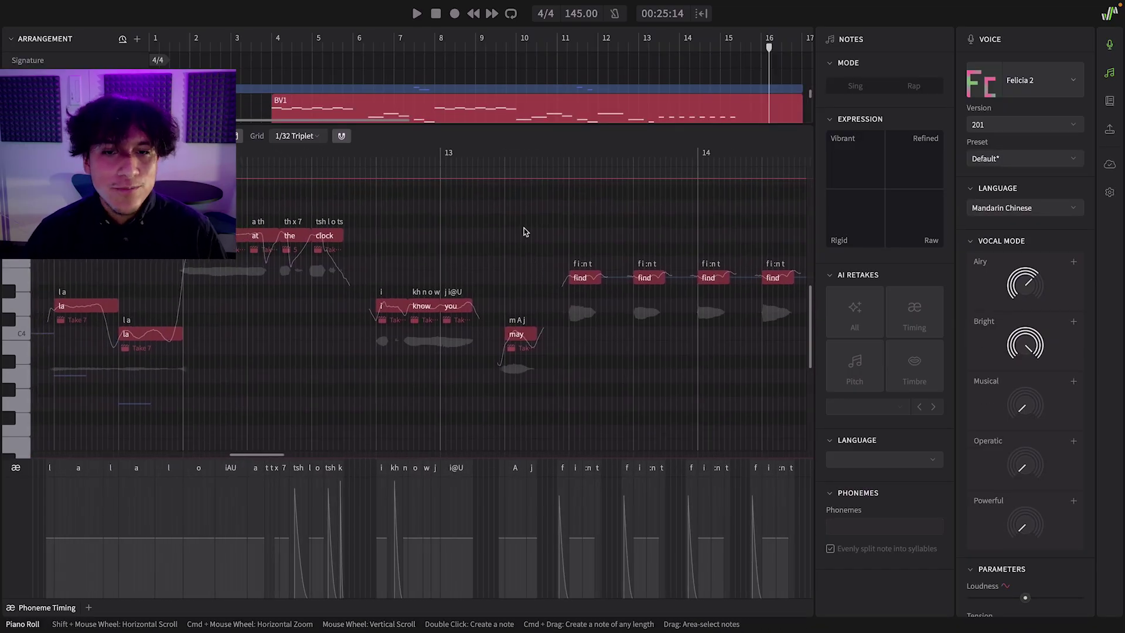
pyautogui.moveTo(519, 208); pyautogui.dragTo(196, 418)
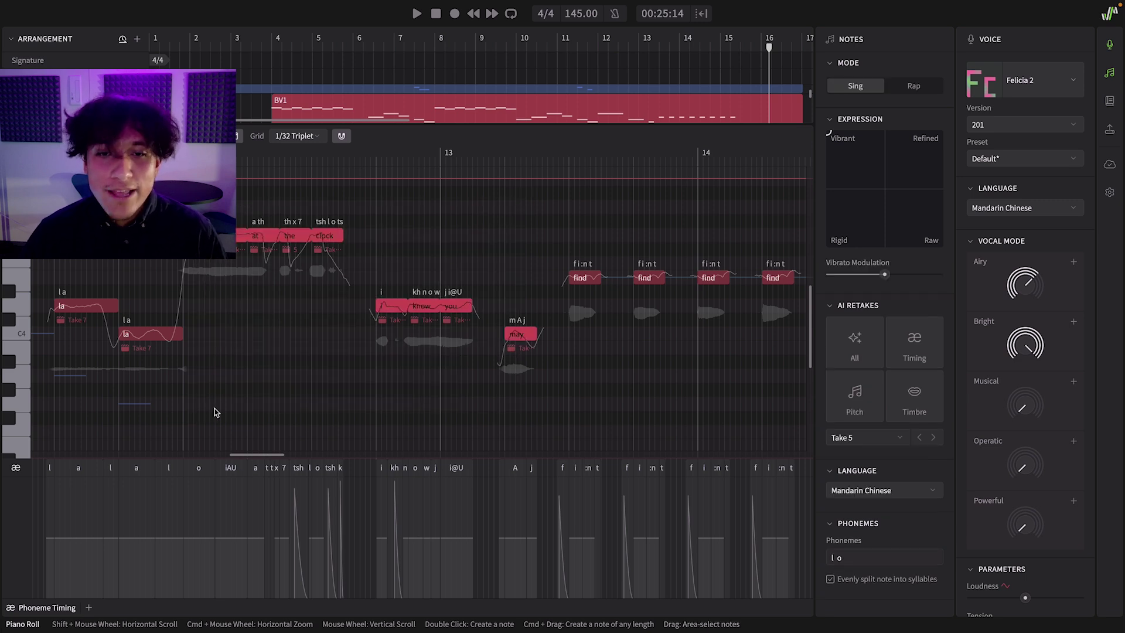
pyautogui.click(914, 492)
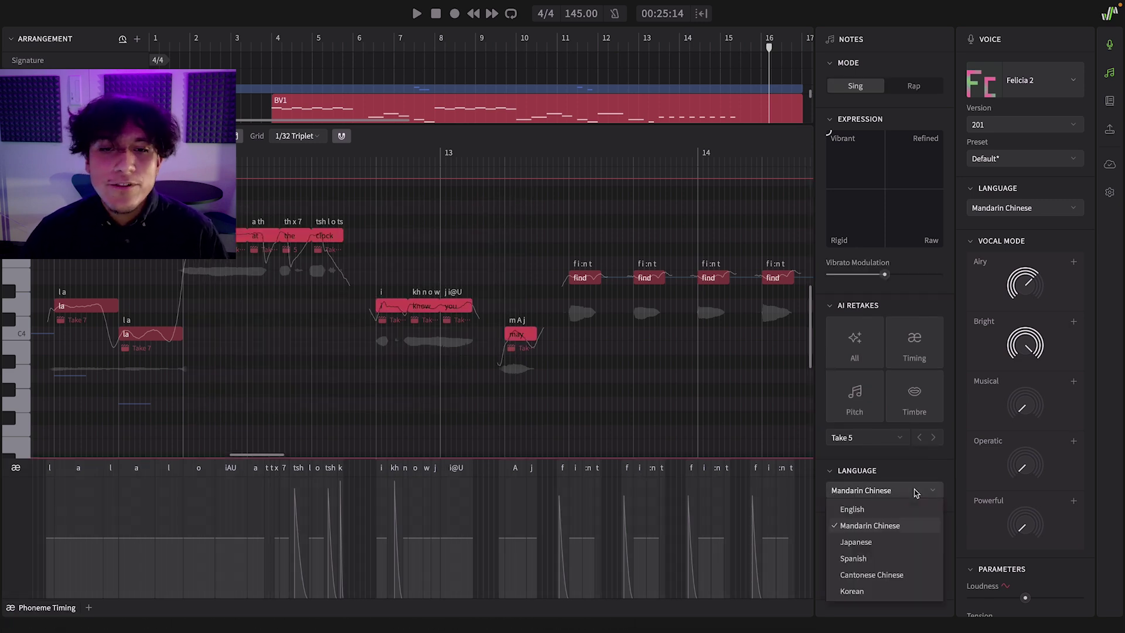
pyautogui.click(914, 492)
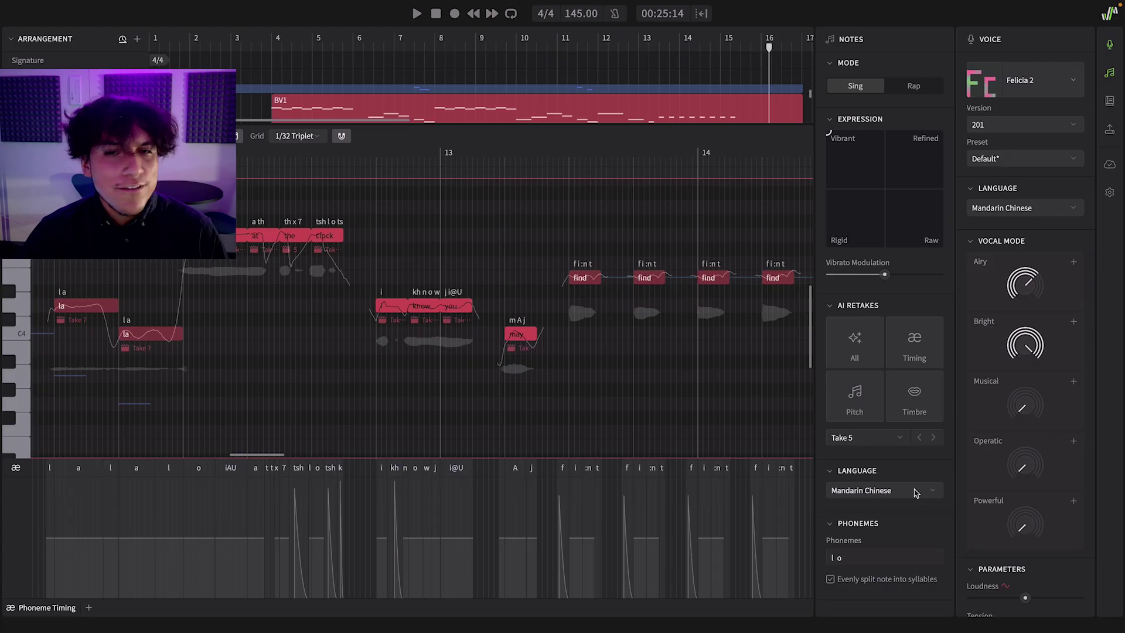
pyautogui.click(912, 345)
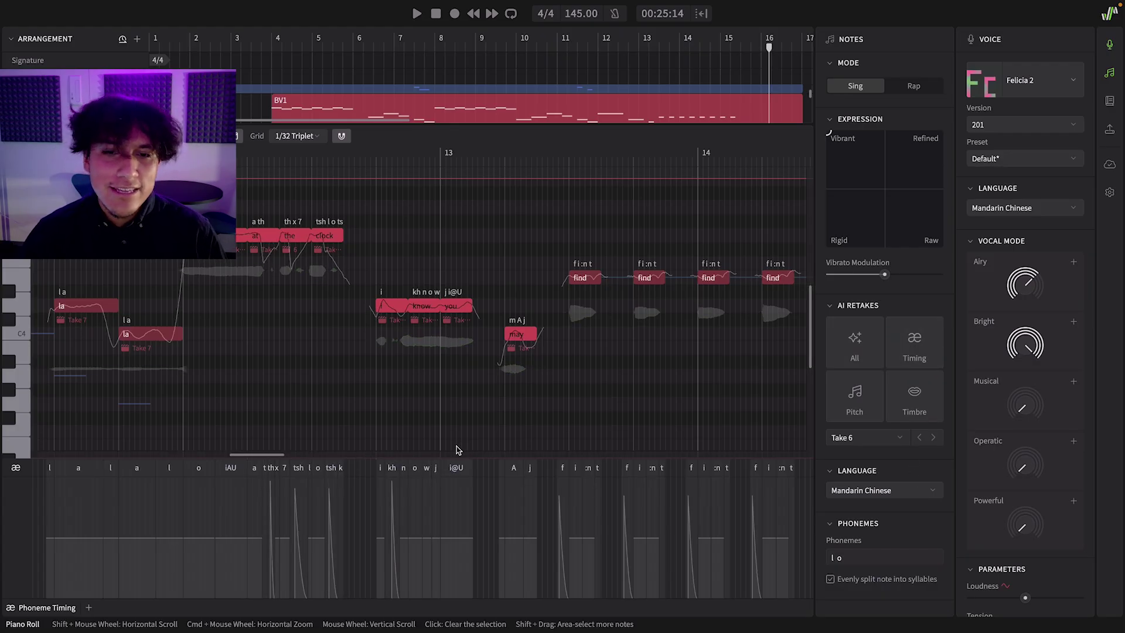
pyautogui.click(910, 348)
pyautogui.click(910, 348)
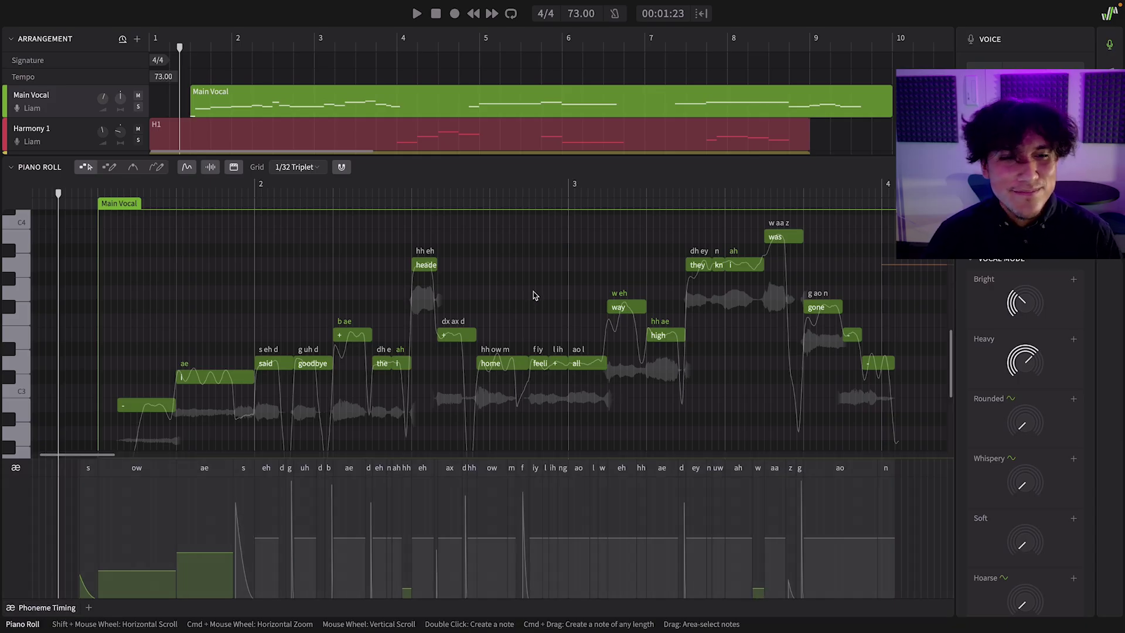
pyautogui.press('space')
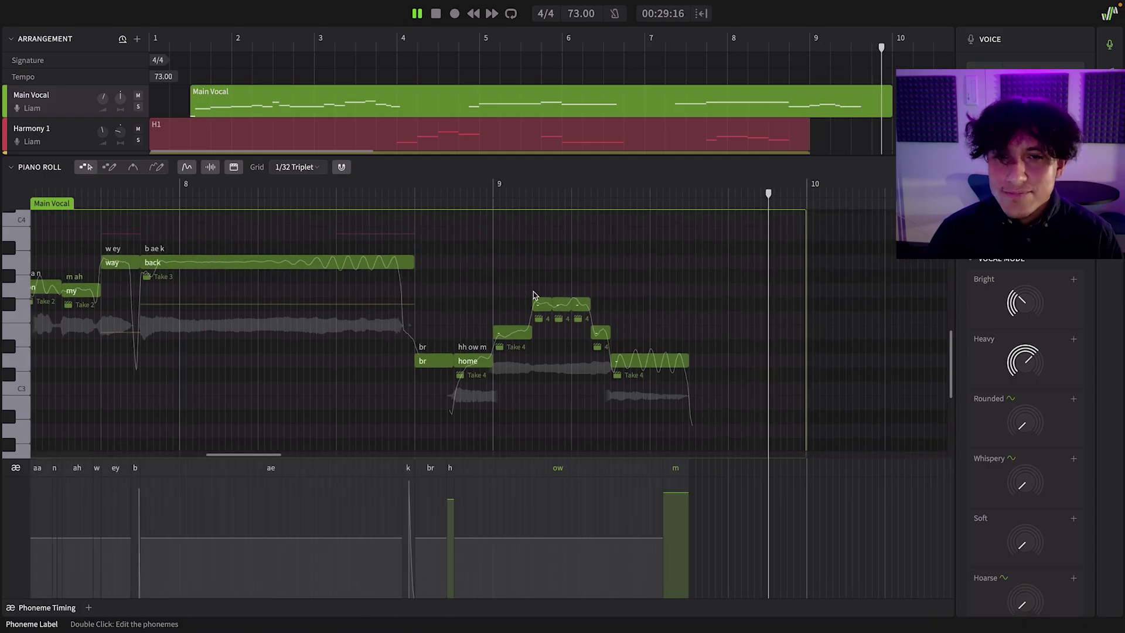
pyautogui.press('space')
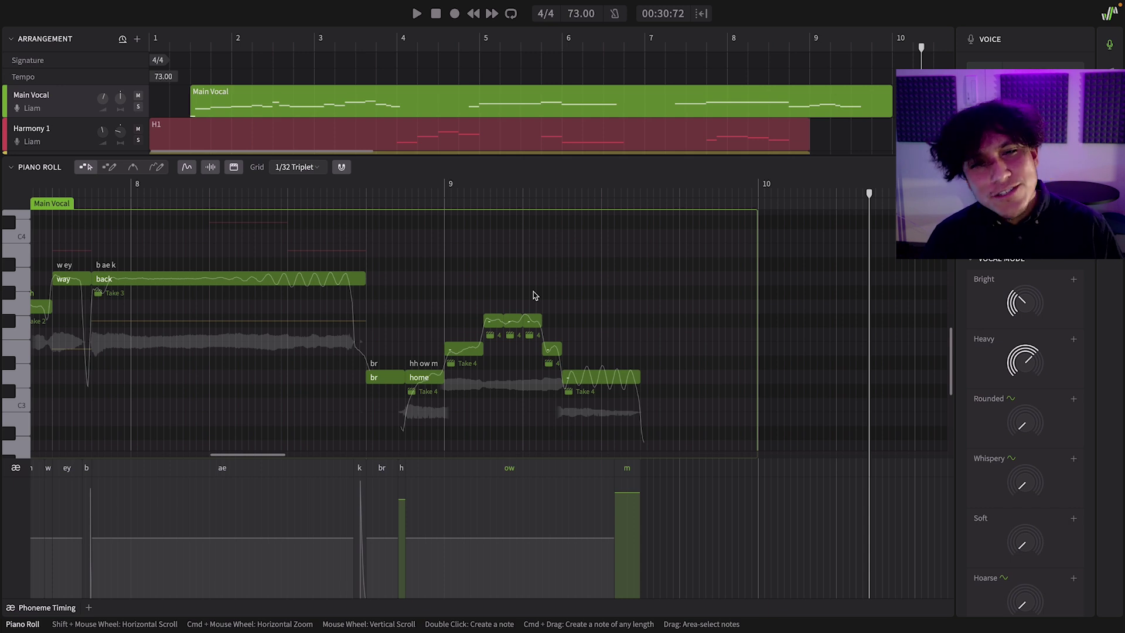
pyautogui.hscroll(-5, 533, 296)
pyautogui.hscroll(-5, 533, 296)
pyautogui.hscroll(-5, 532, 296)
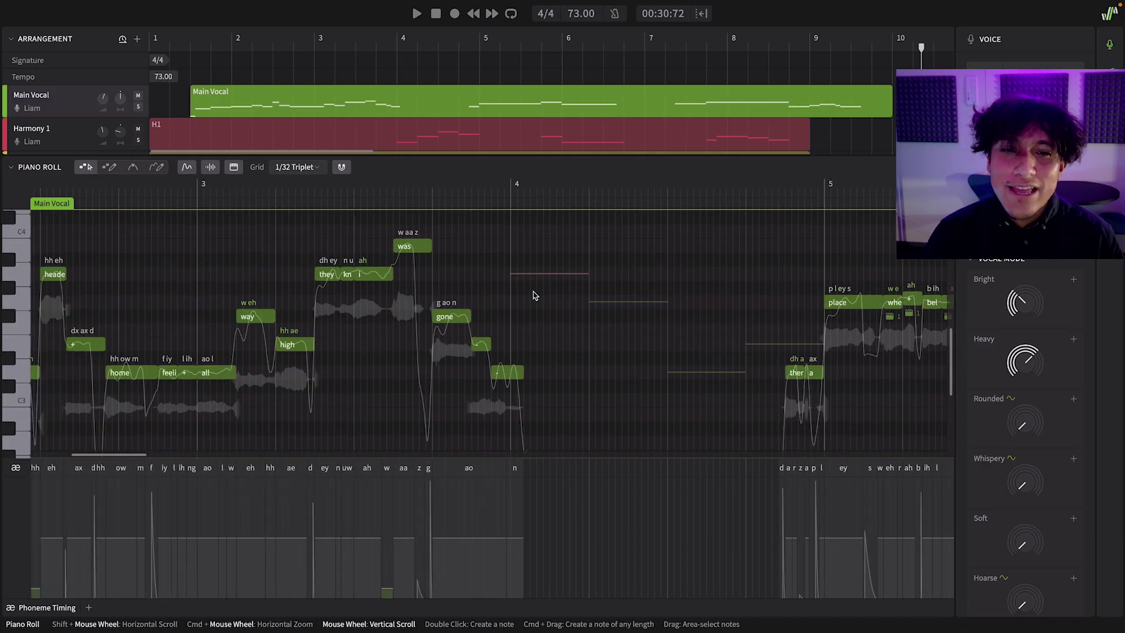
pyautogui.hscroll(-5, 533, 295)
pyautogui.hscroll(-3, 532, 295)
pyautogui.hscroll(2, 533, 295)
pyautogui.hscroll(1, 533, 295)
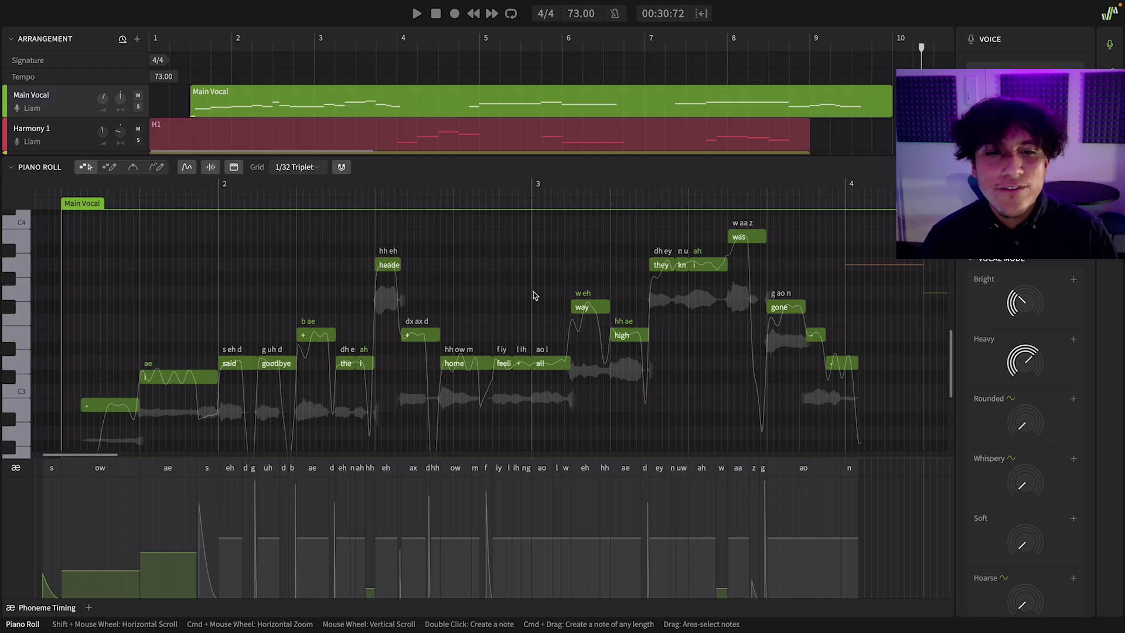
# - Replace Phoneme Timing with a tall Mouth Opening lane and draw it Closed under the first note
pyautogui.click(64, 608)
pyautogui.click(147, 616)
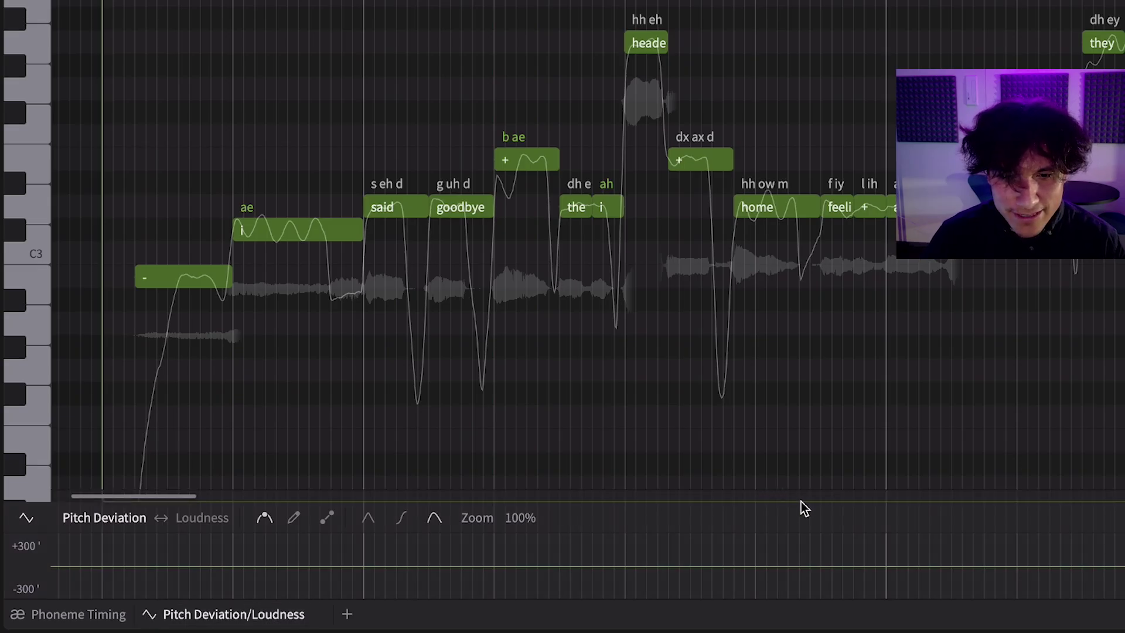
pyautogui.moveTo(803, 502); pyautogui.dragTo(821, 319)
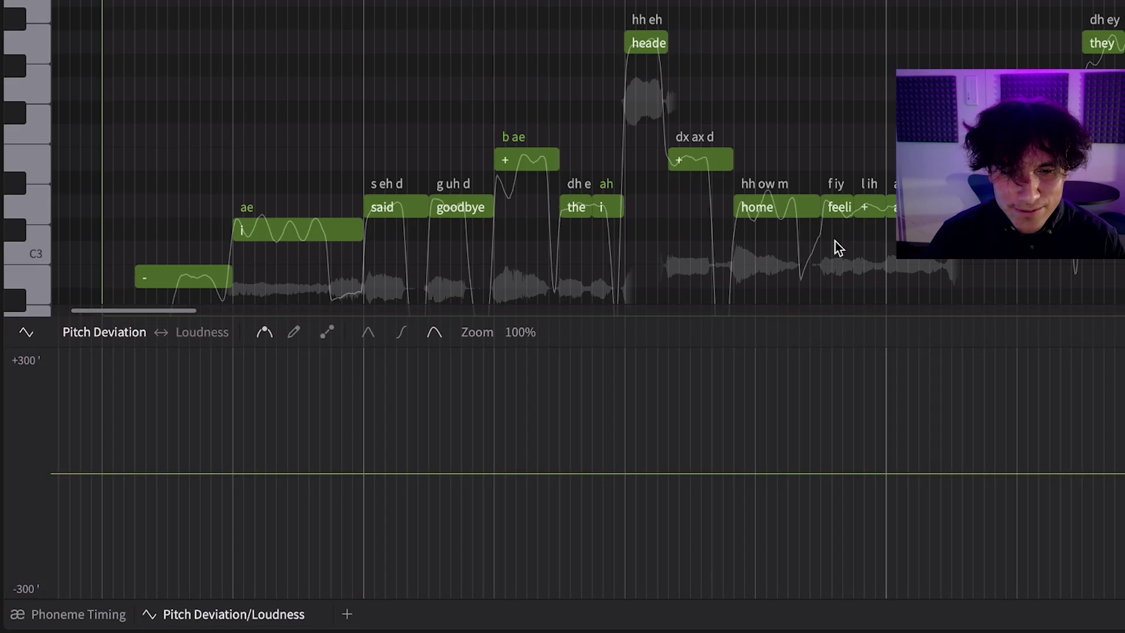
pyautogui.click(132, 332)
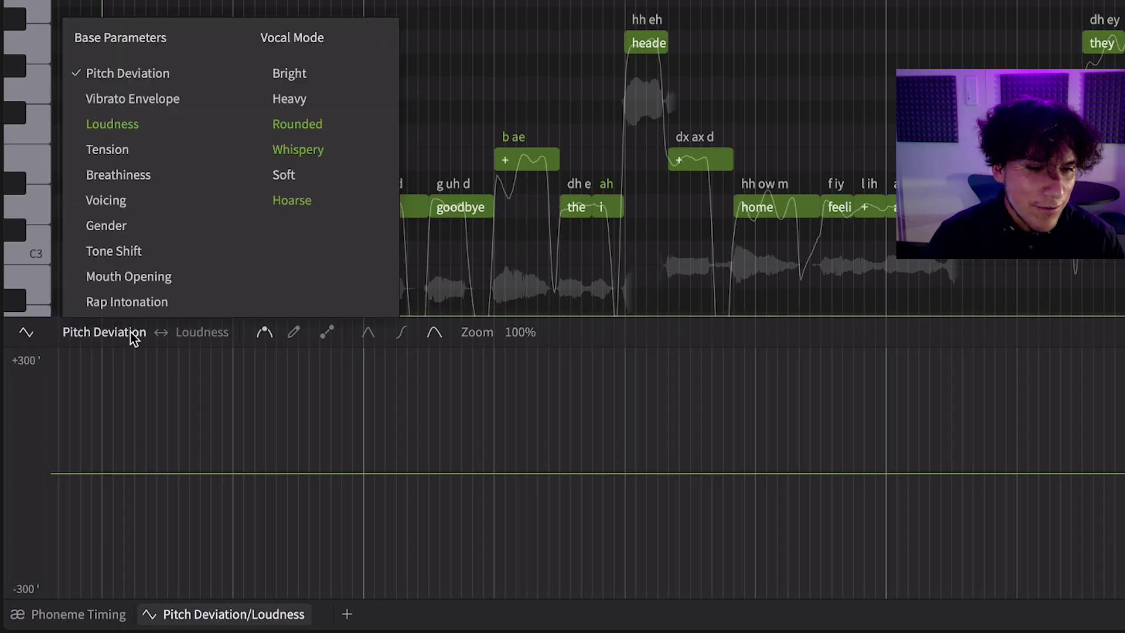
pyautogui.click(202, 276)
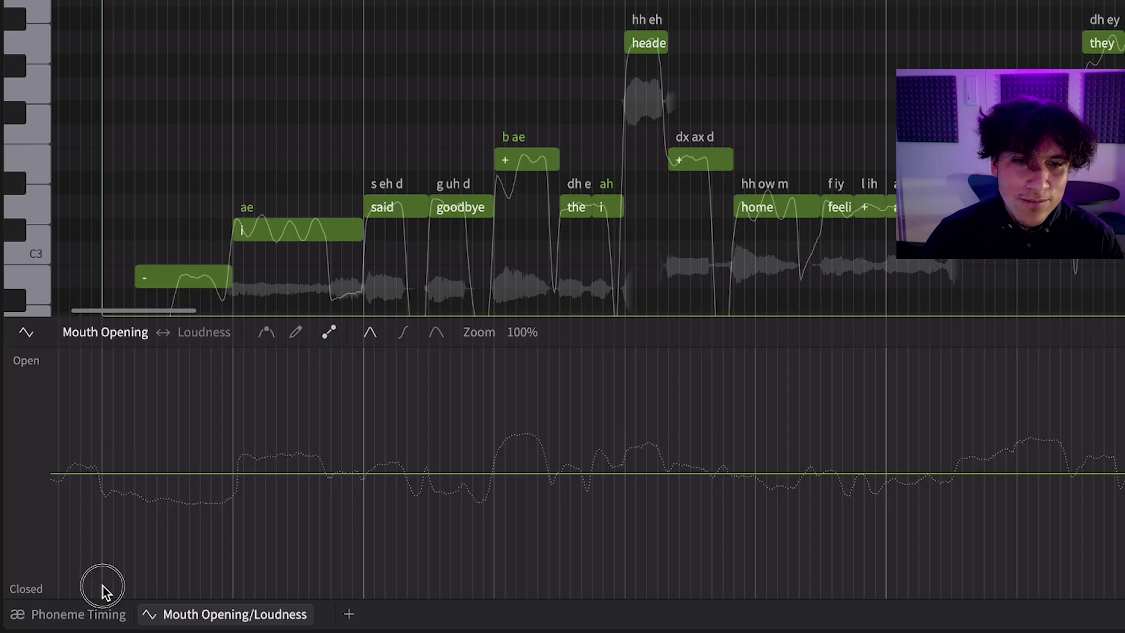
pyautogui.moveTo(192, 591); pyautogui.dragTo(233, 586)
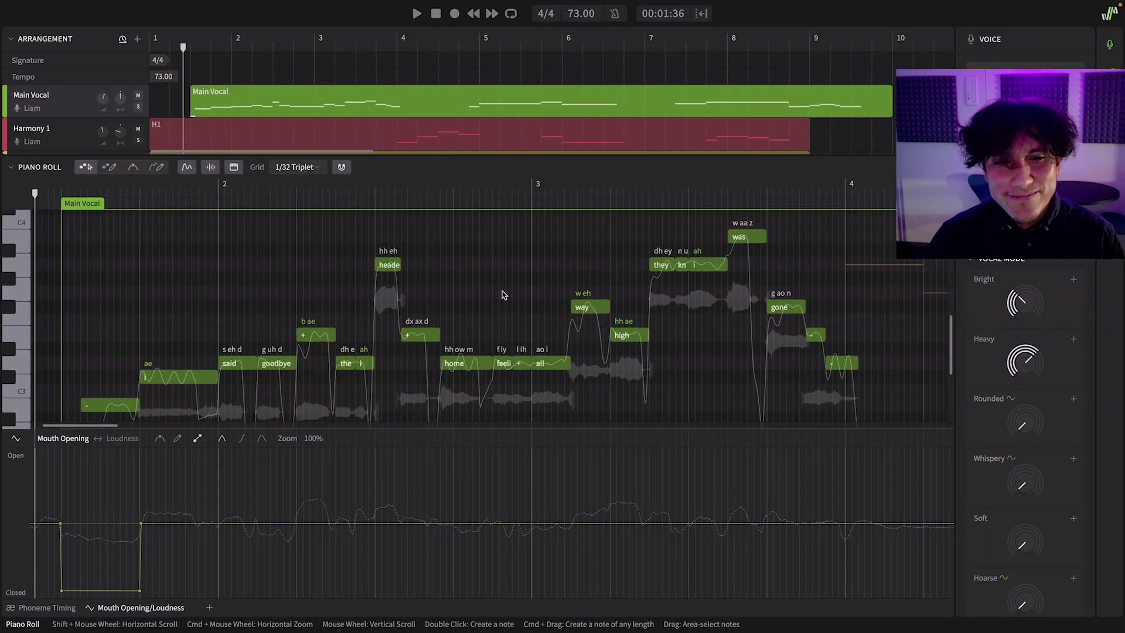
# - Draw a raised mouth-opening line under 'they knew…was', playing back before and after
pyautogui.press('space')
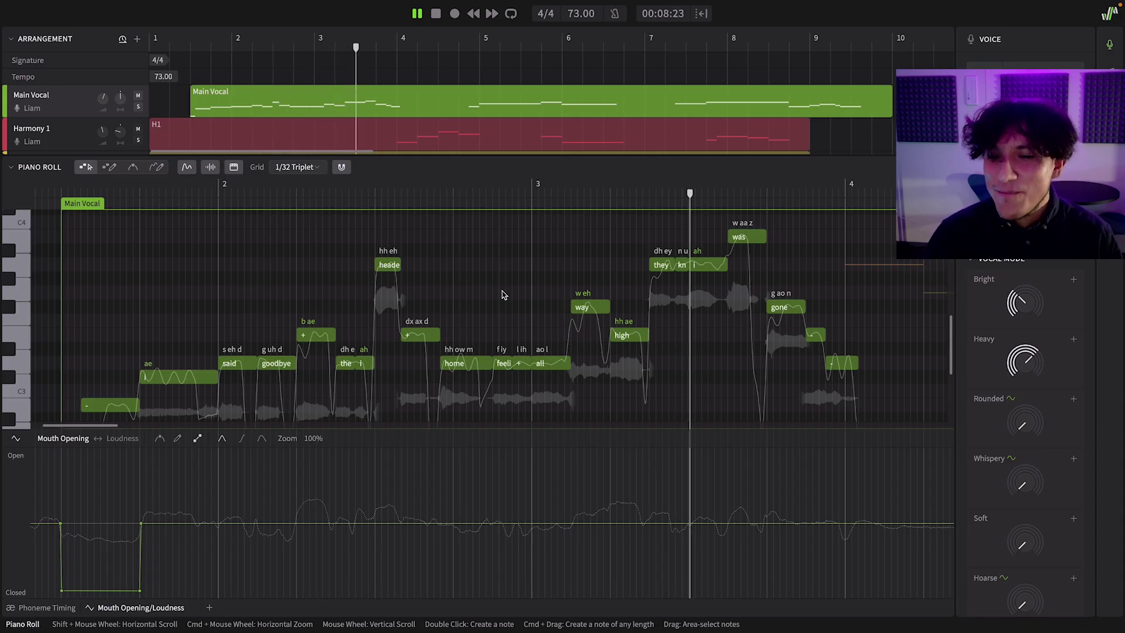
pyautogui.press('space')
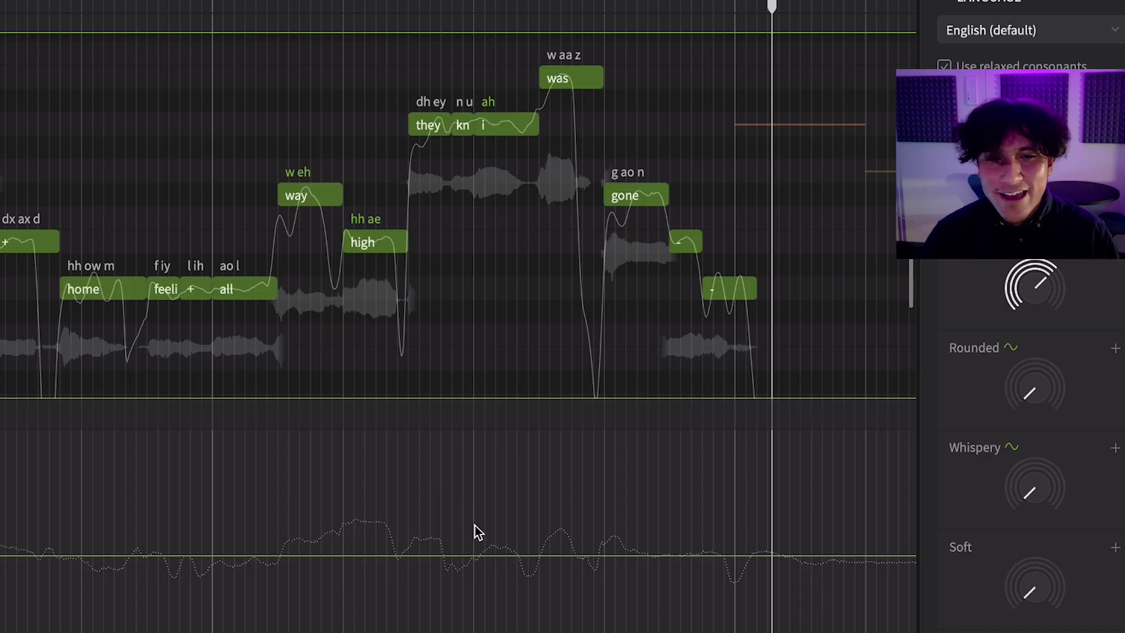
pyautogui.moveTo(476, 527); pyautogui.dragTo(605, 527)
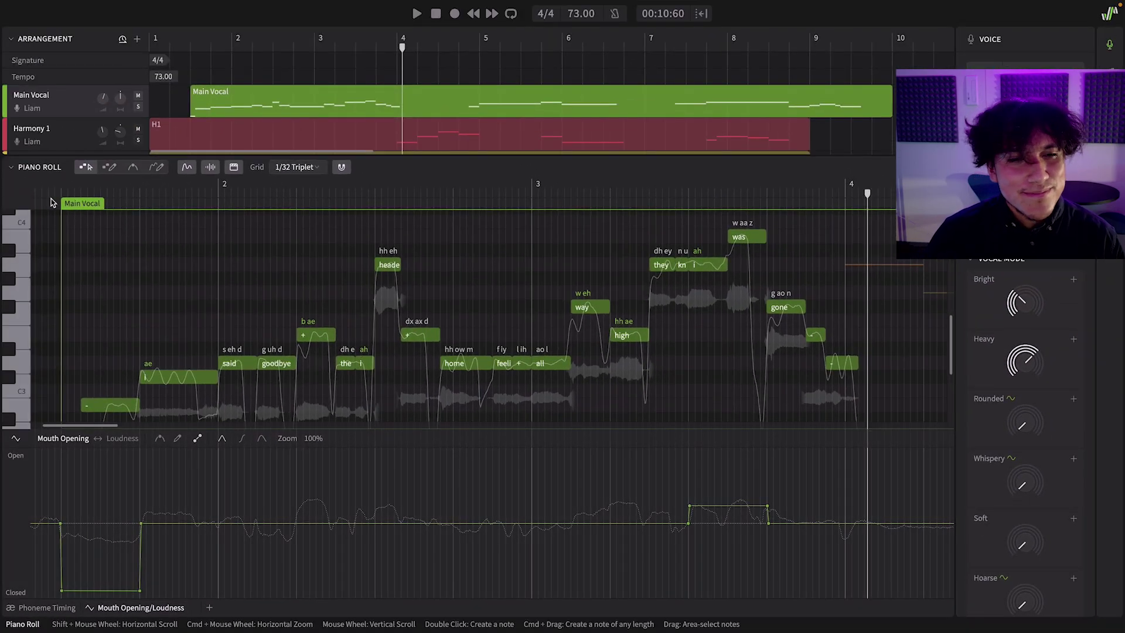
pyautogui.press('Home')
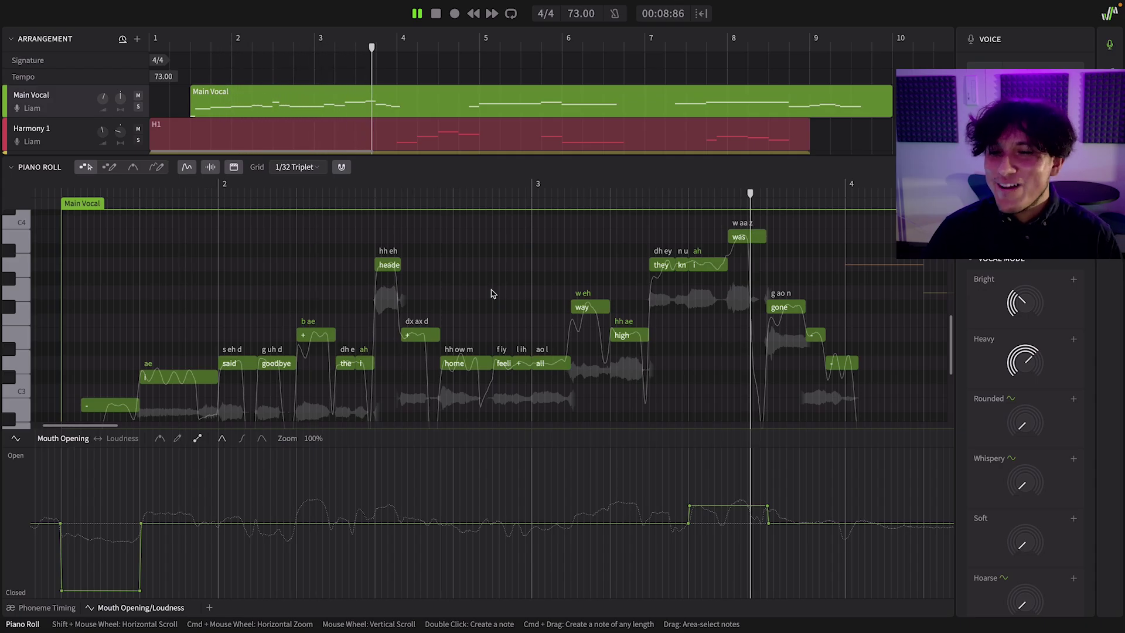
pyautogui.press('space')
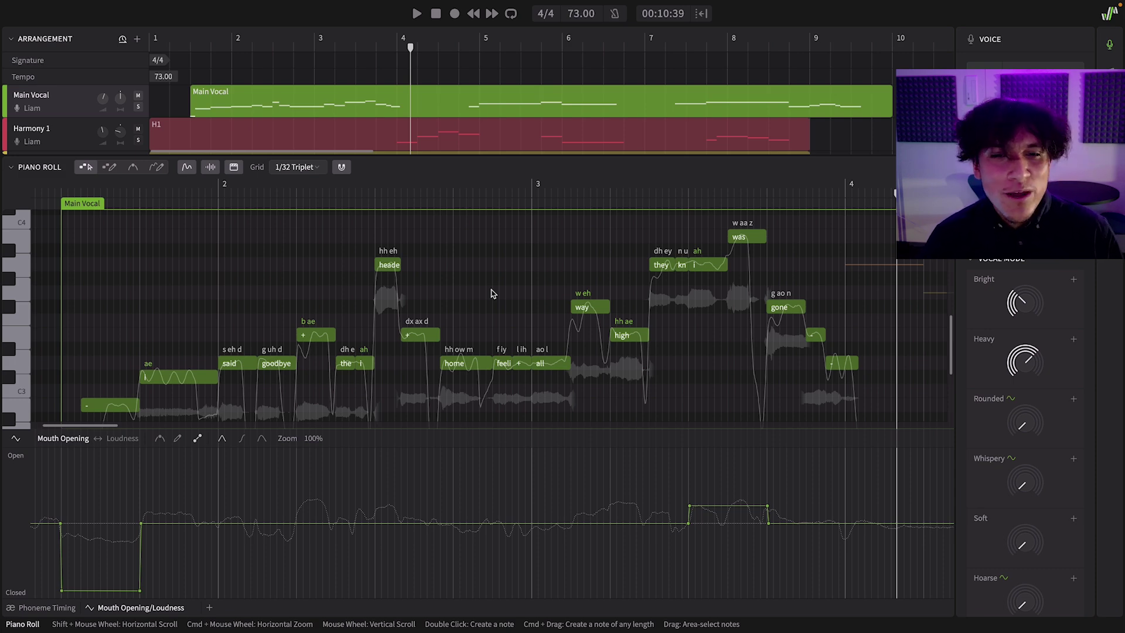
pyautogui.scroll(-3, 490, 293)
pyautogui.scroll(-3, 491, 294)
pyautogui.hscroll(3, 491, 293)
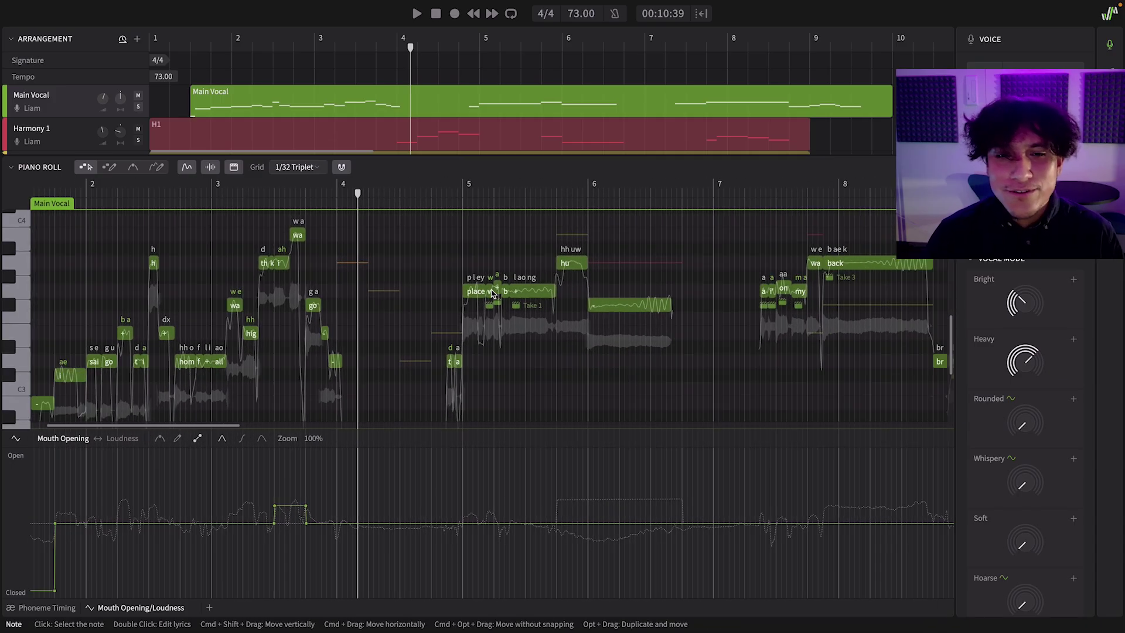
pyautogui.hscroll(3, 491, 294)
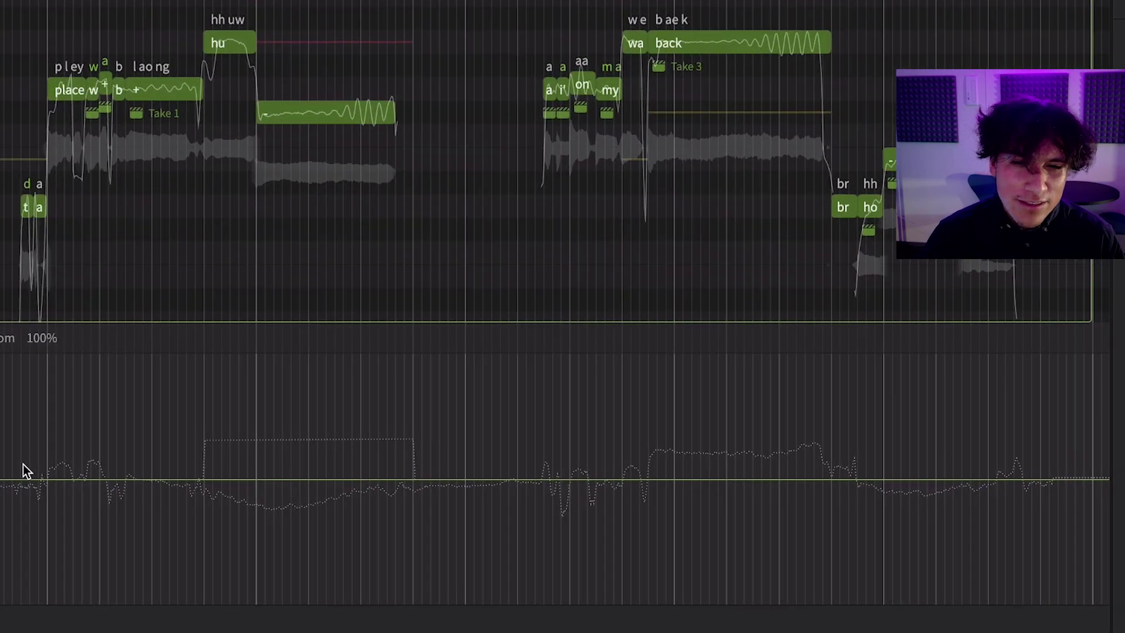
# - Draw a raised mouth-opening line from 'place' through 'back' and play the vocal
pyautogui.moveTo(23, 464)
pyautogui.mouseDown()
pyautogui.moveTo(910, 438)
pyautogui.moveTo(1019, 462)
pyautogui.mouseUp()
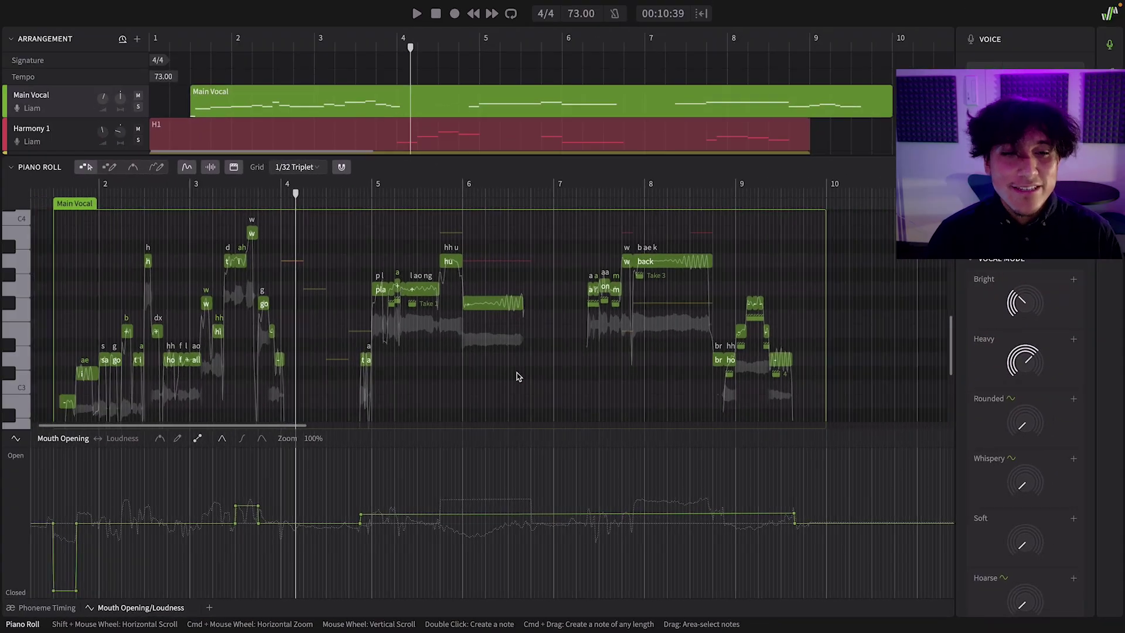
pyautogui.scroll(-2, 517, 372)
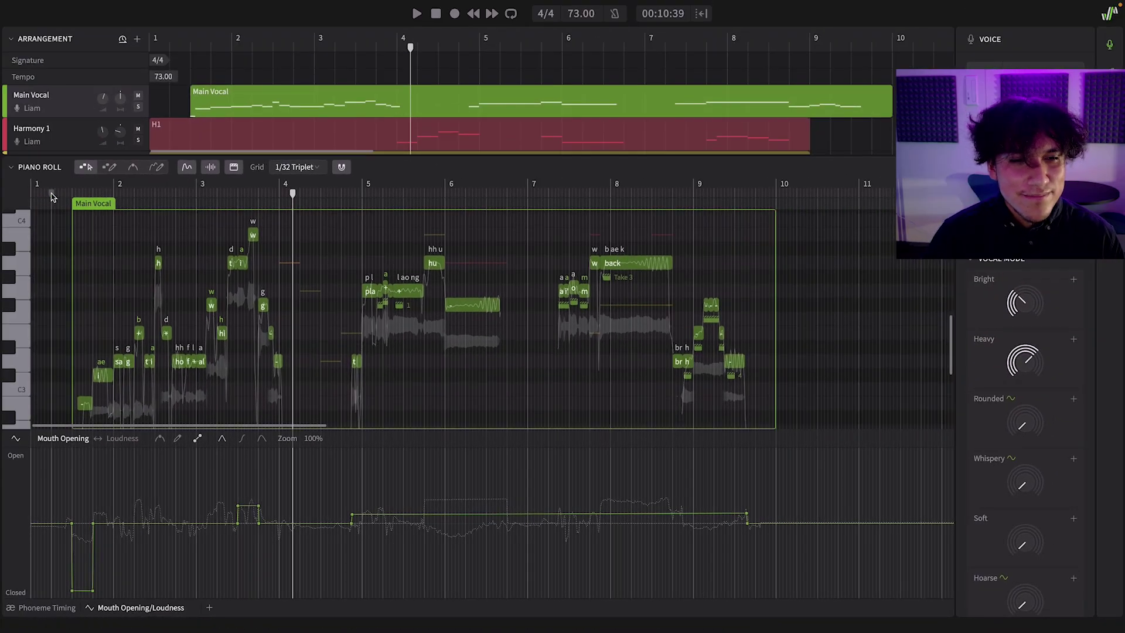
pyautogui.scroll(2, 389, 310)
pyautogui.press('space')
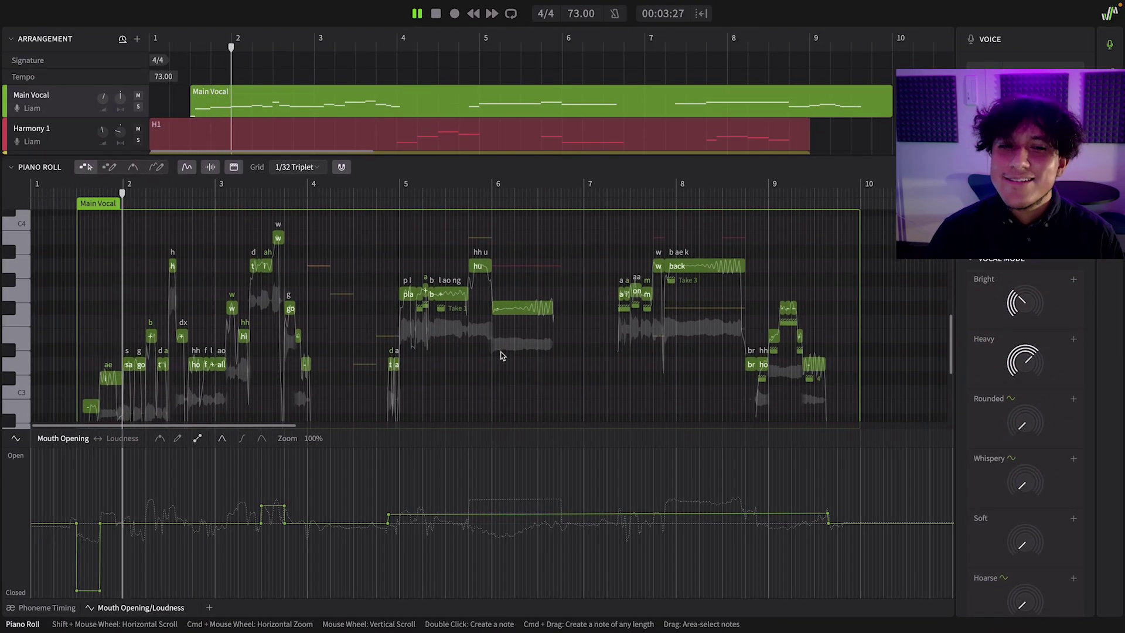